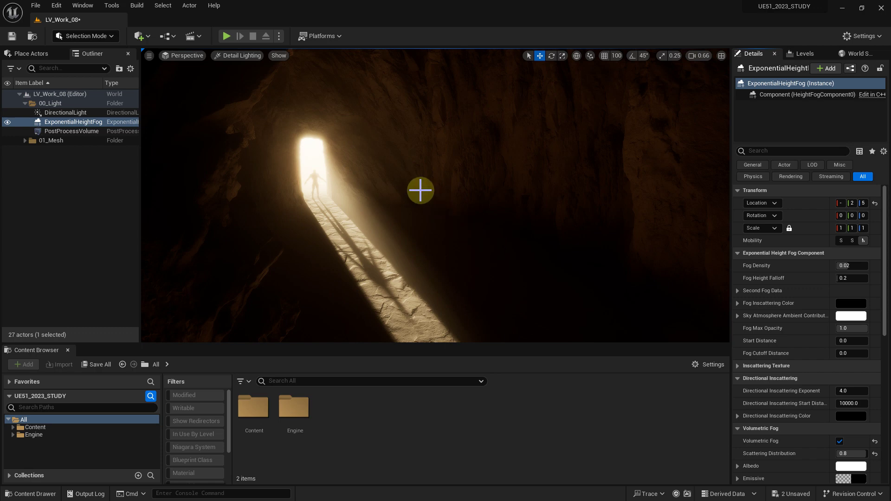
Step: Select the floor Cube and open its MI_Floor material instance, with Tiling X/Y at 35.0
left_click(413, 309)
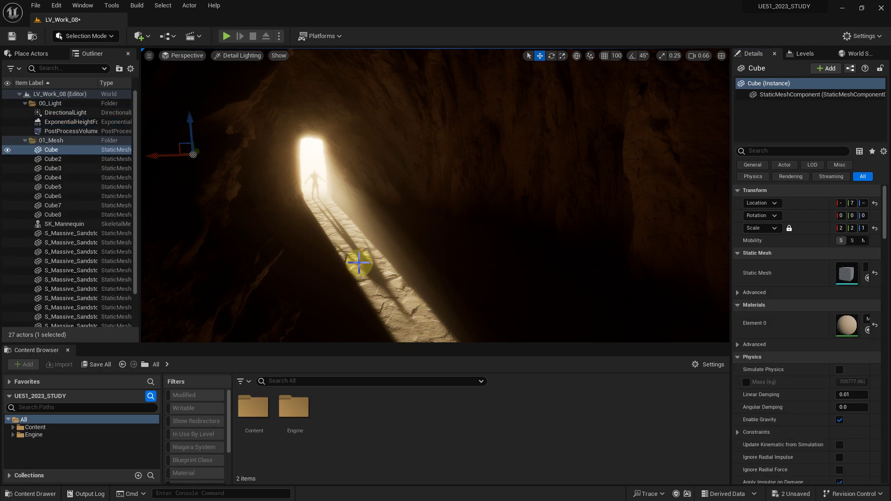
double_click(848, 330)
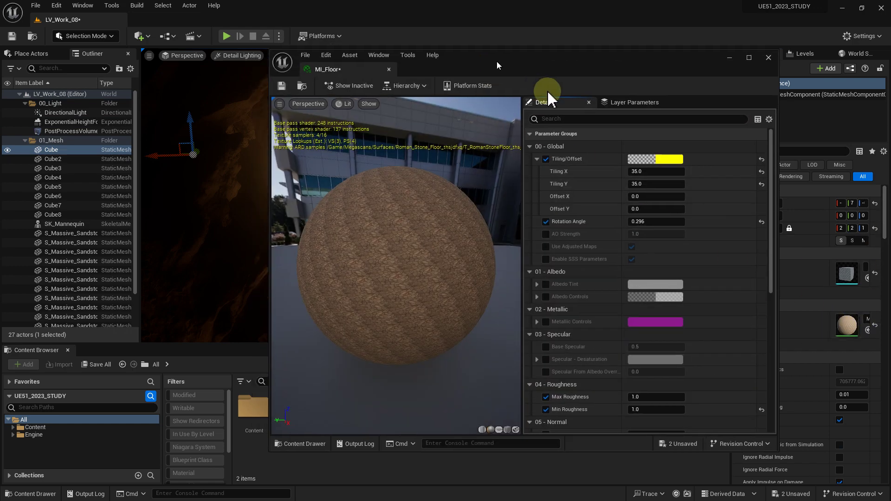
left_click_drag(484, 56, 697, 102)
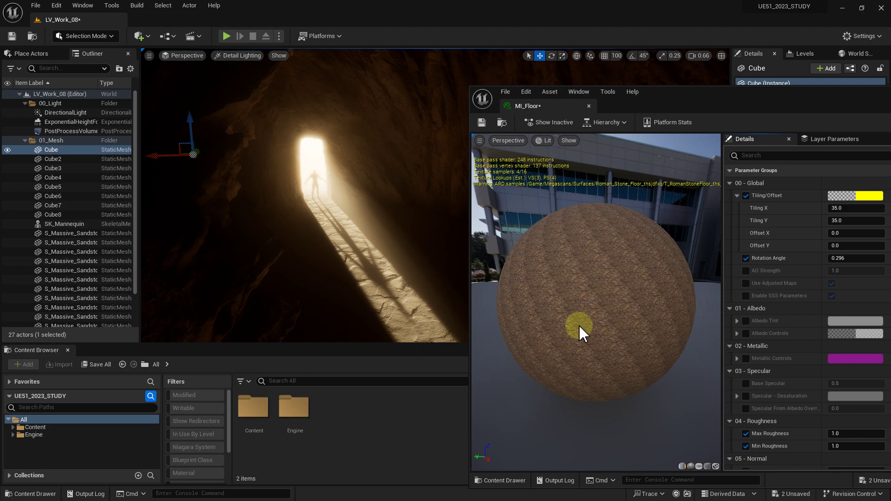
scroll(579, 327, "up", 5)
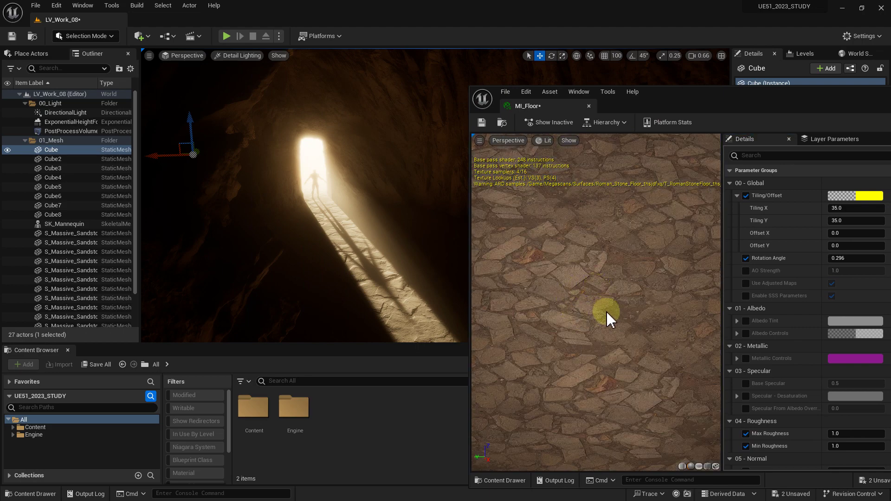
scroll(616, 322, "down", 5)
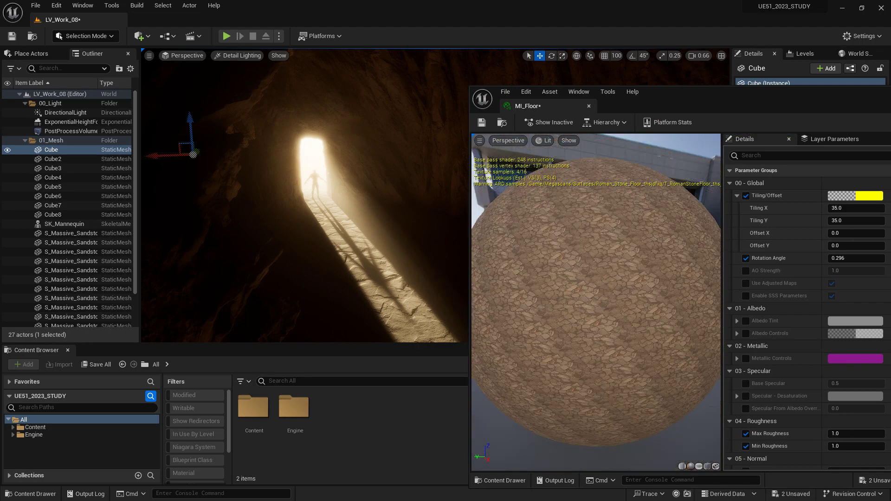
left_click(827, 207)
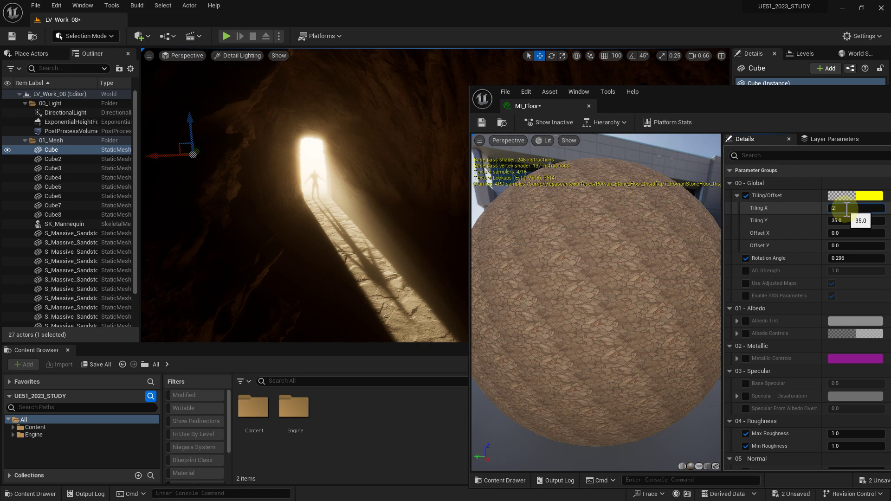
type("0.0")
key("Return")
key("Return")
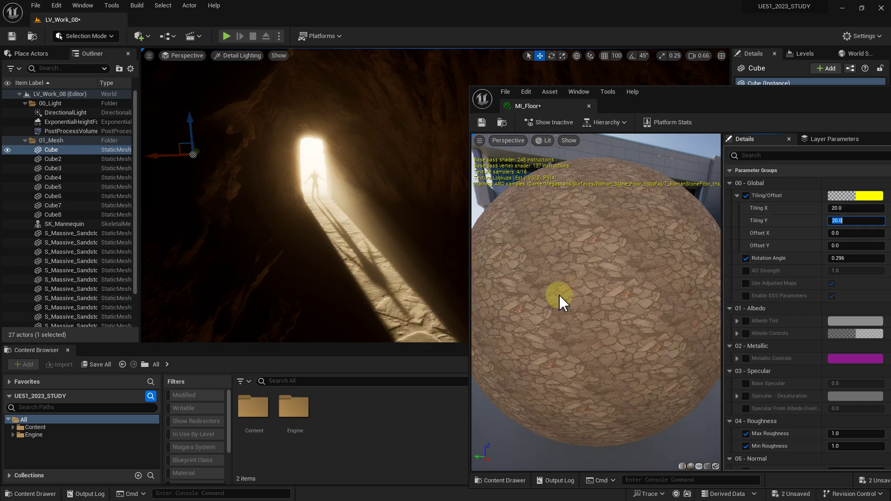
left_click(838, 208)
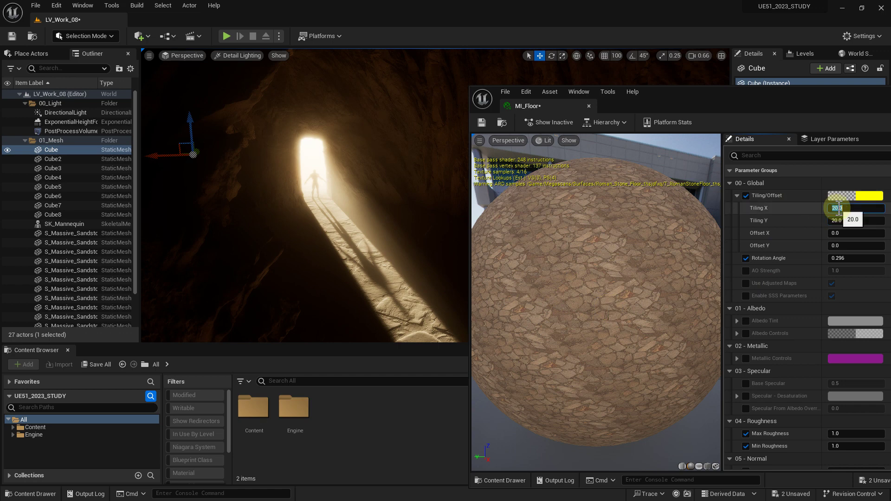
type("35")
key("Tab")
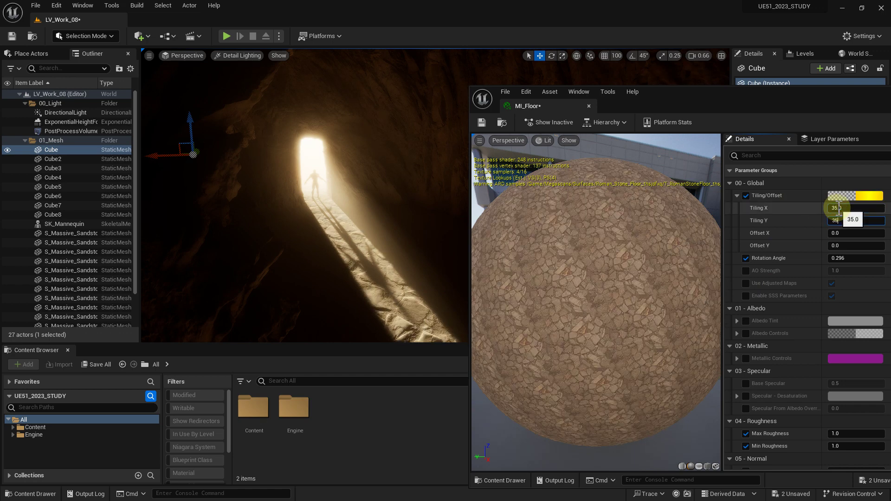
key("Return")
left_click_drag(796, 95, 713, 114)
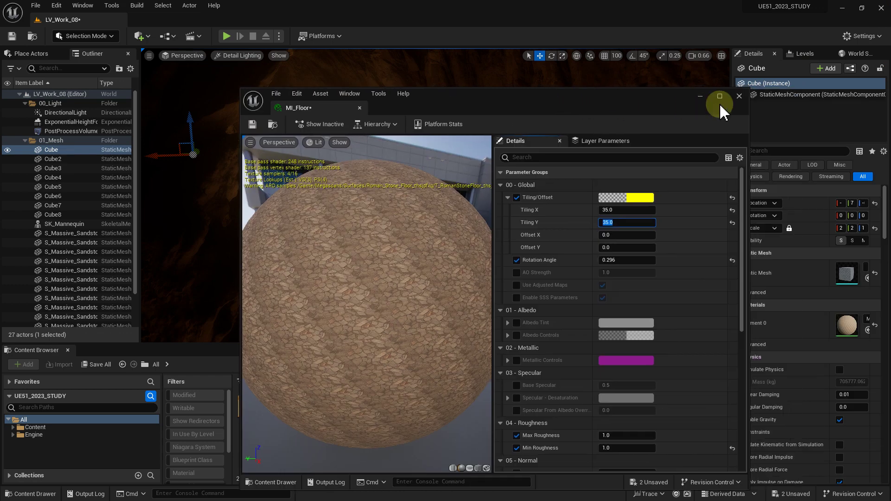
left_click(740, 96)
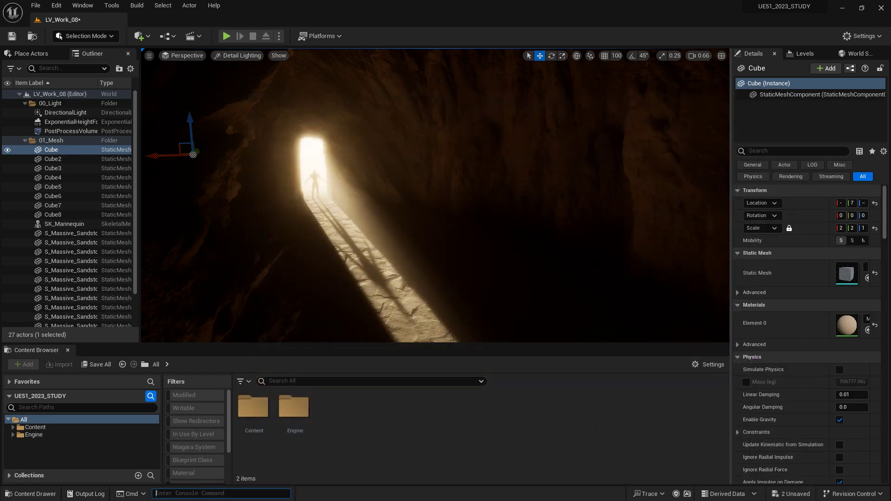
left_click(328, 119)
left_click(403, 135)
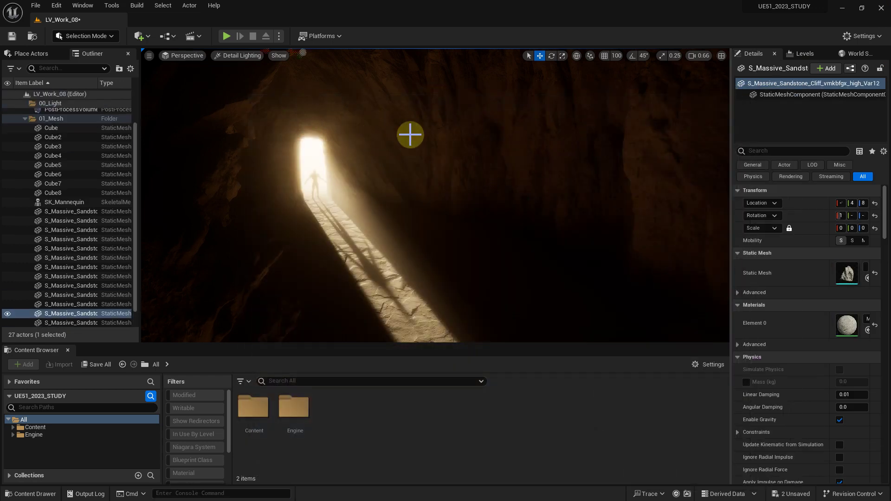
left_click(436, 146)
left_click(224, 197)
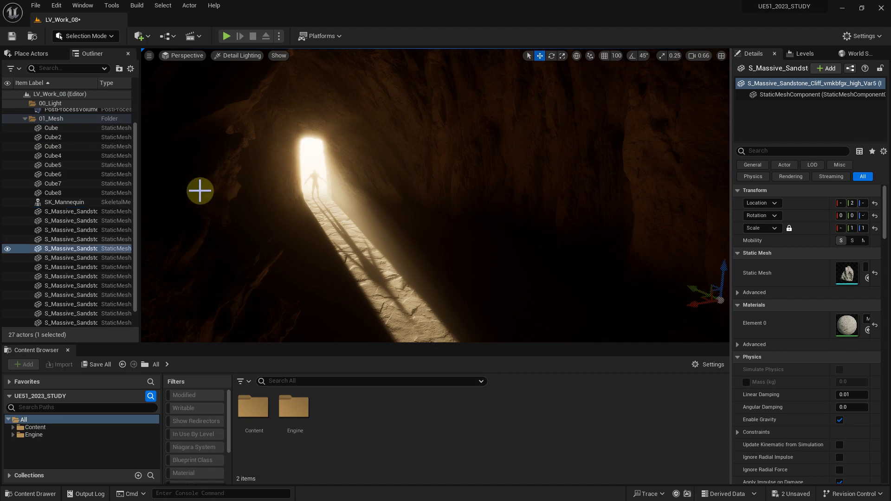
double_click(836, 273)
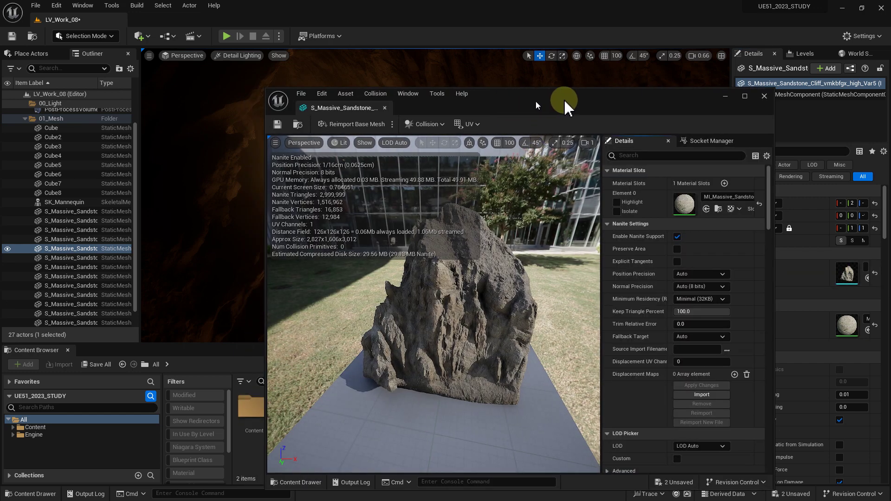
left_click_drag(518, 101, 604, 103)
mouse_move(577, 315)
left_mouse_down()
mouse_move(613, 315)
mouse_move(566, 320)
left_mouse_up()
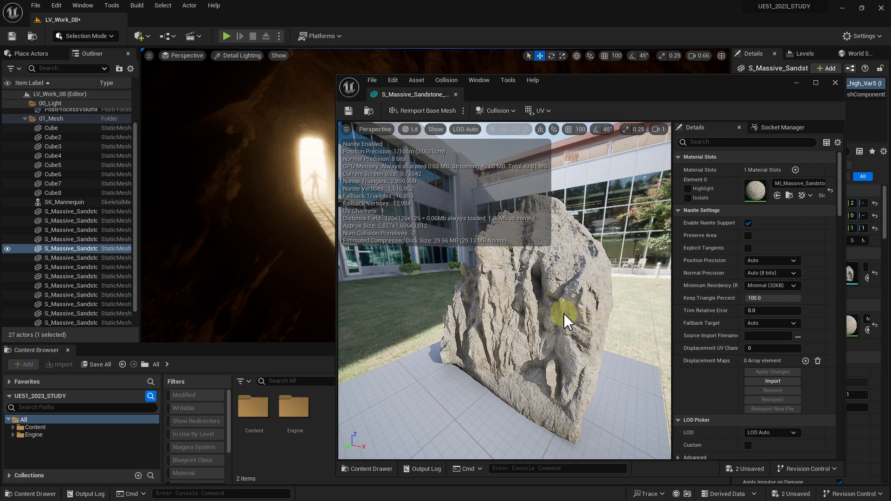
left_click_drag(527, 319, 547, 319)
left_click_drag(477, 223, 501, 223)
left_click(456, 94)
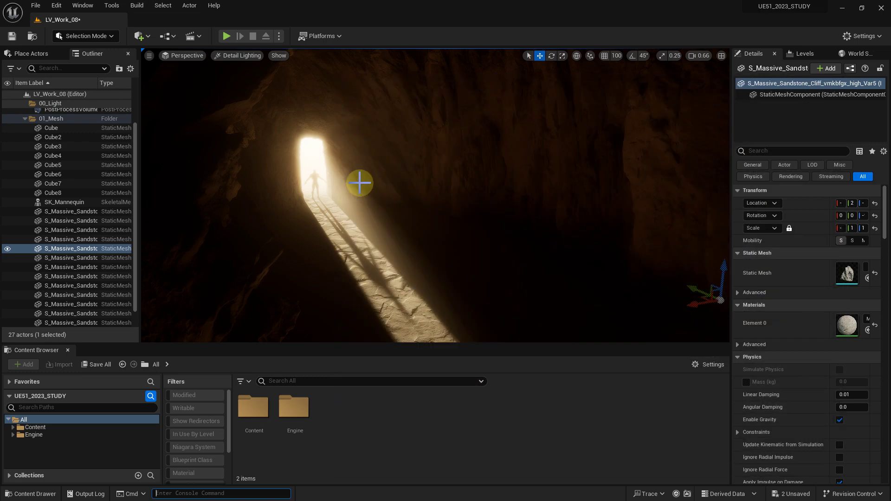
left_click(315, 186)
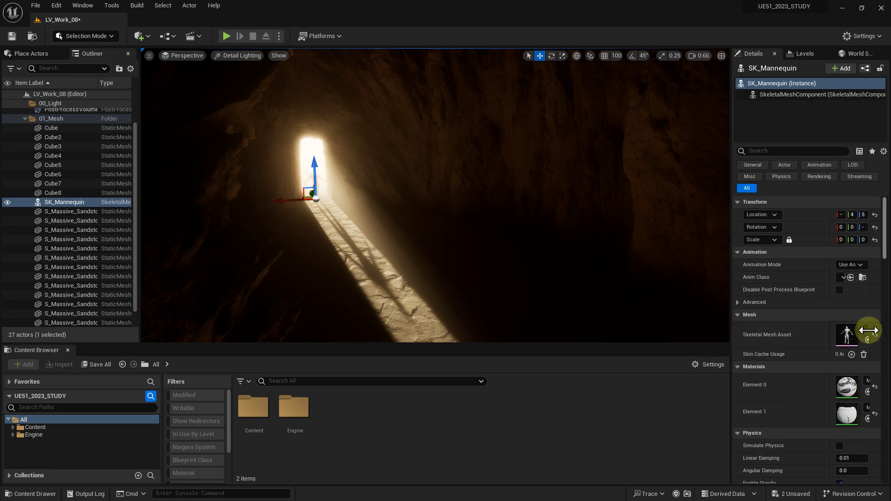
double_click(847, 333)
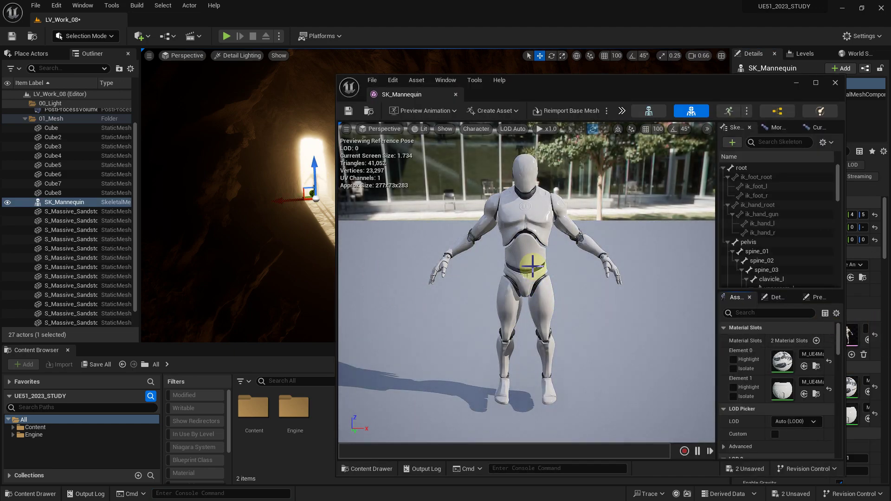
left_click_drag(481, 303, 518, 284)
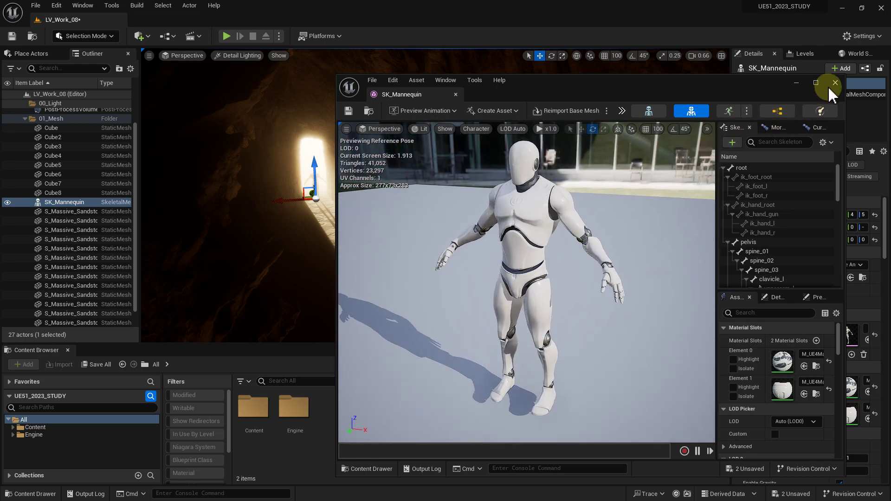
left_click(834, 83)
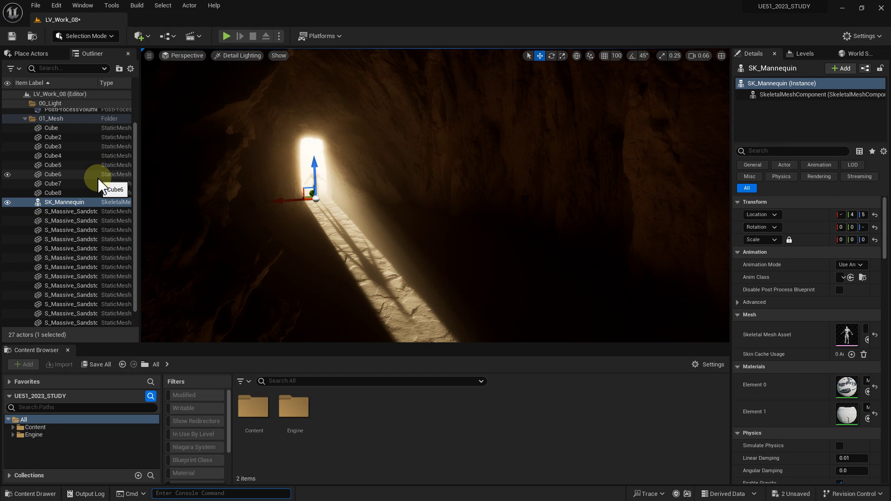
Step: Scroll the Outliner and select the sandstone cliff Var4 piece
scroll(93, 186, "down", 1)
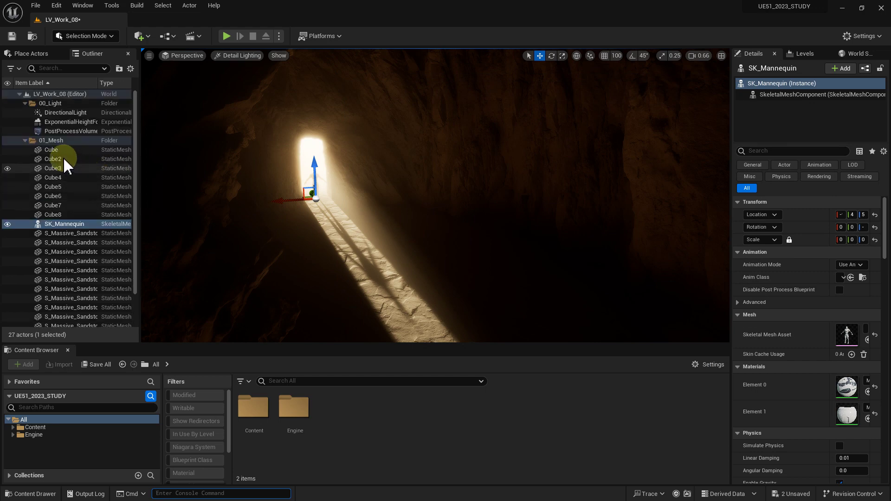
left_click(76, 235)
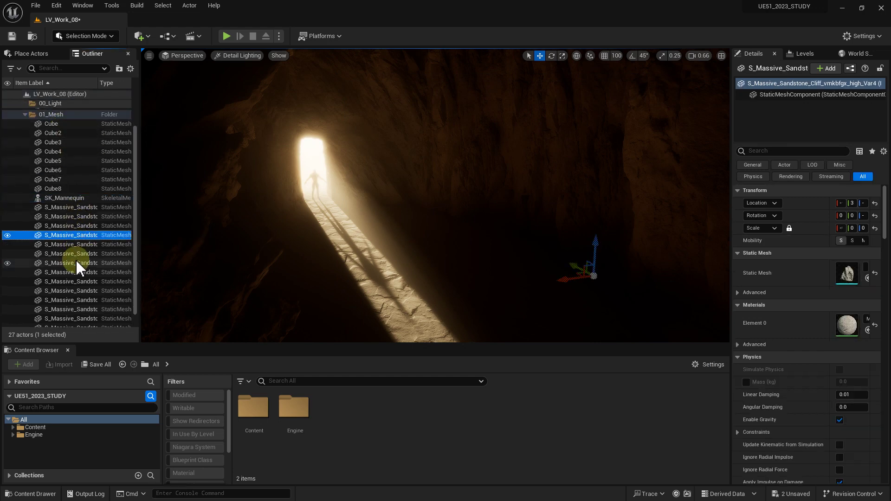
scroll(77, 272, "down", 1)
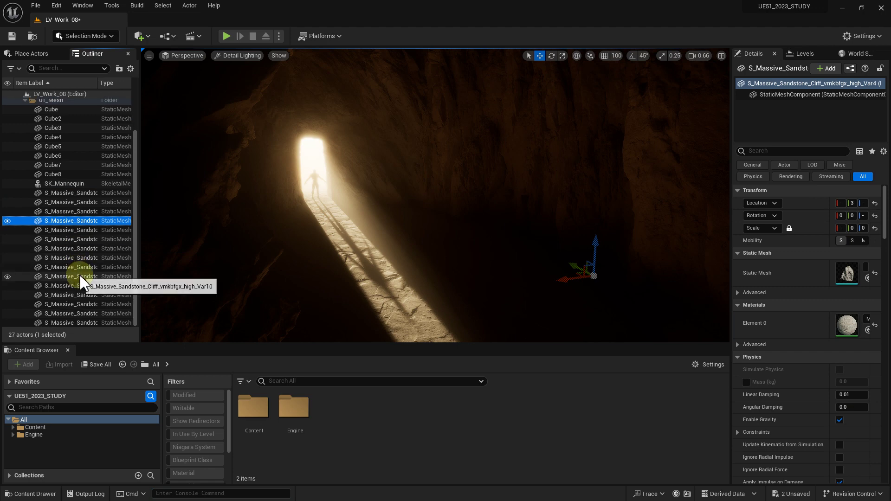
scroll(82, 234, "up", 3)
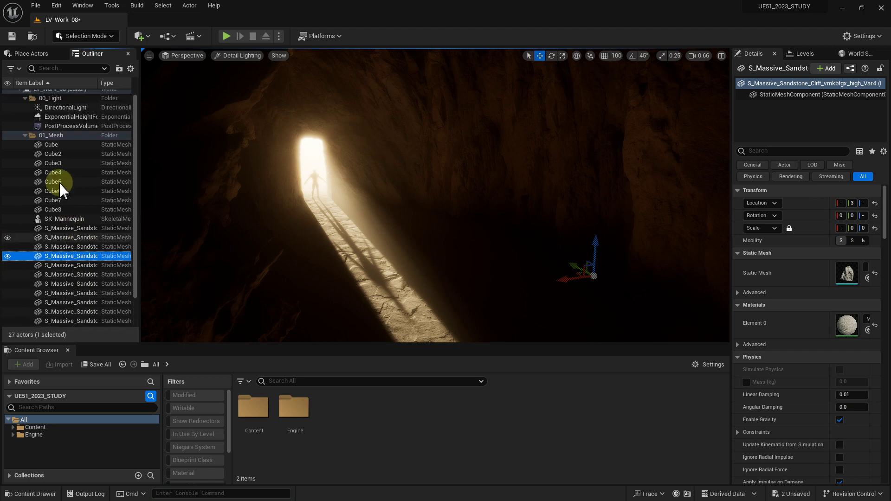
Step: Collapse 01_Mesh and review the DirectionalLight, ExponentialHeightFog and PostProcessVolume settings
left_click(25, 141)
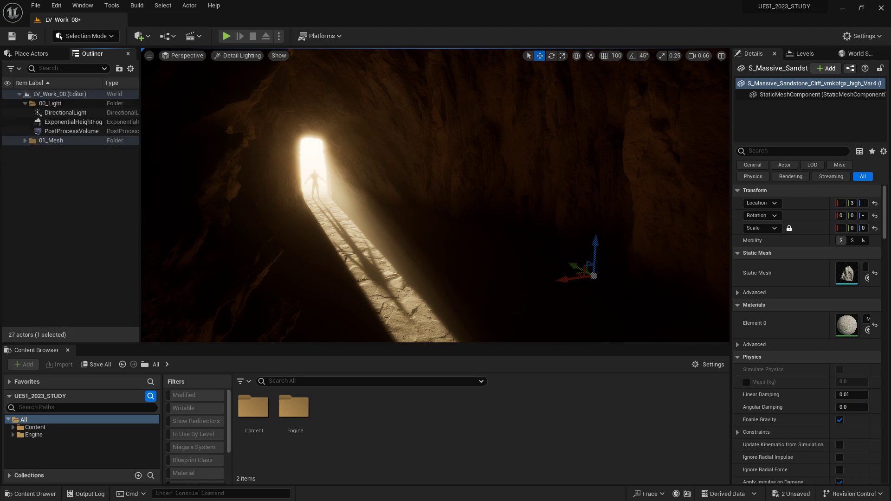
left_click(74, 117)
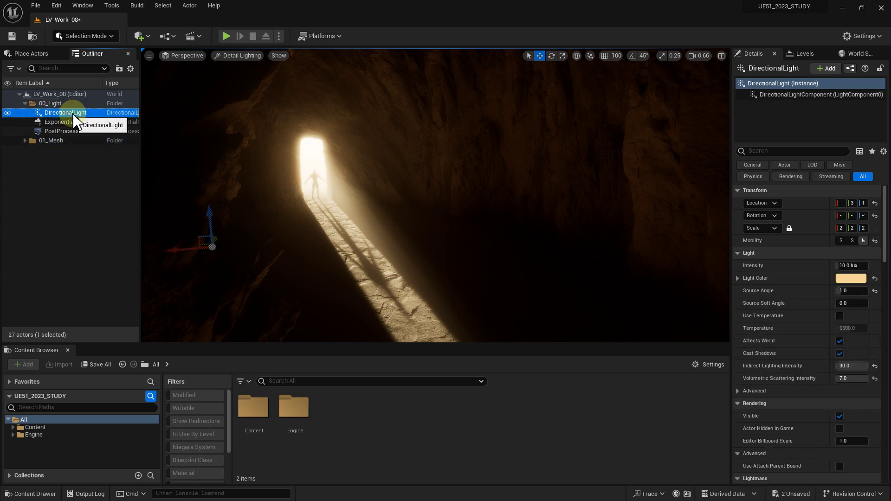
left_click(71, 124)
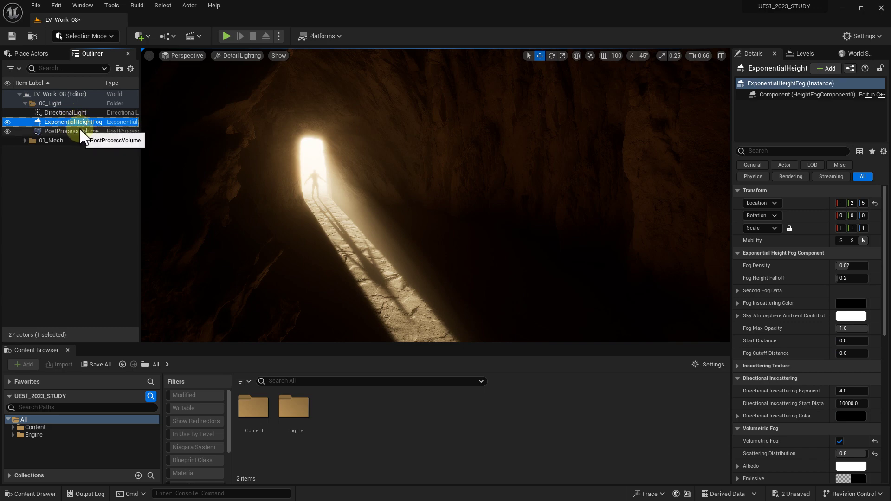
left_click(81, 131)
Step: Reselect ExponentialHeightFog and drag Volumetric Fog Scattering Distribution away from 0.8
left_click(68, 120)
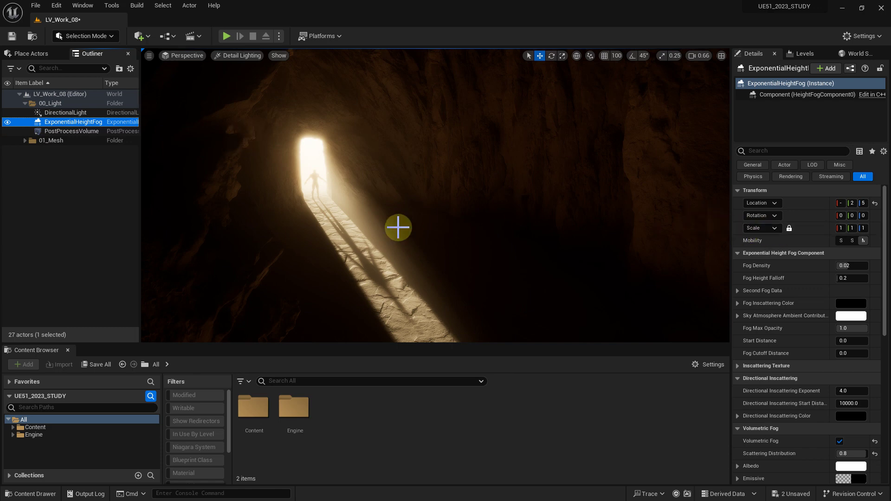
scroll(883, 272, "down", 1)
scroll(884, 272, "down", 5)
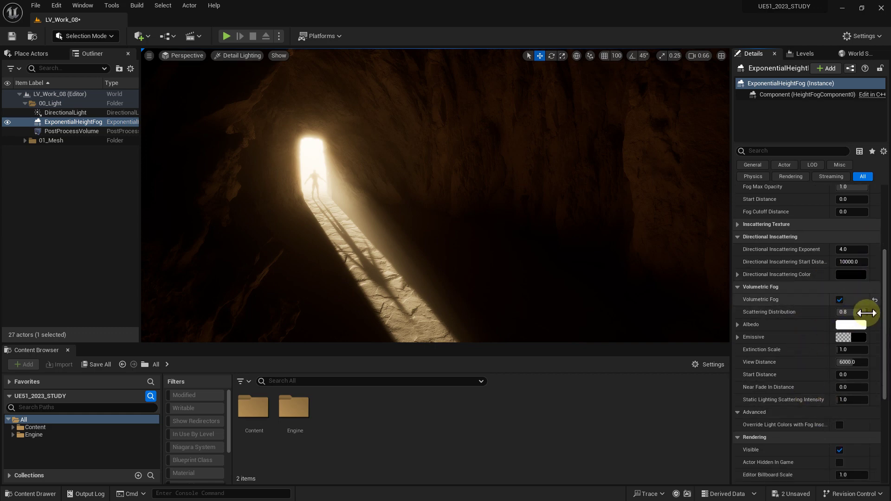
left_click_drag(868, 312, 843, 307)
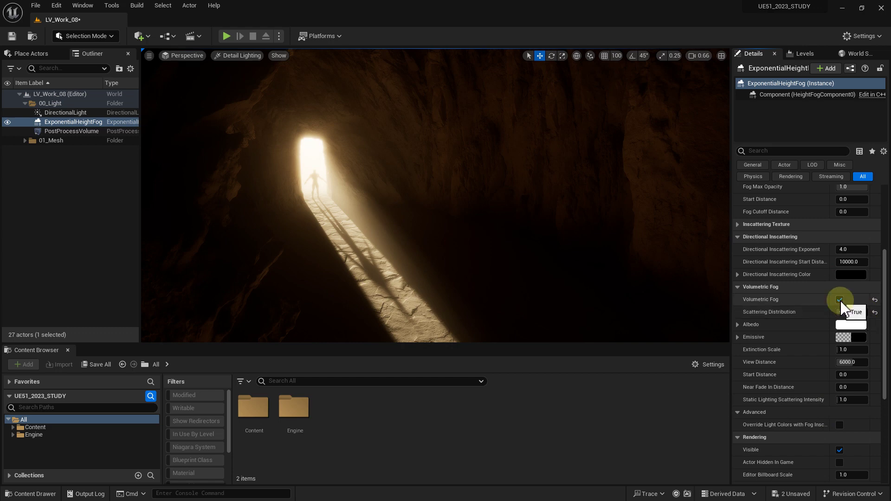
left_click(841, 301)
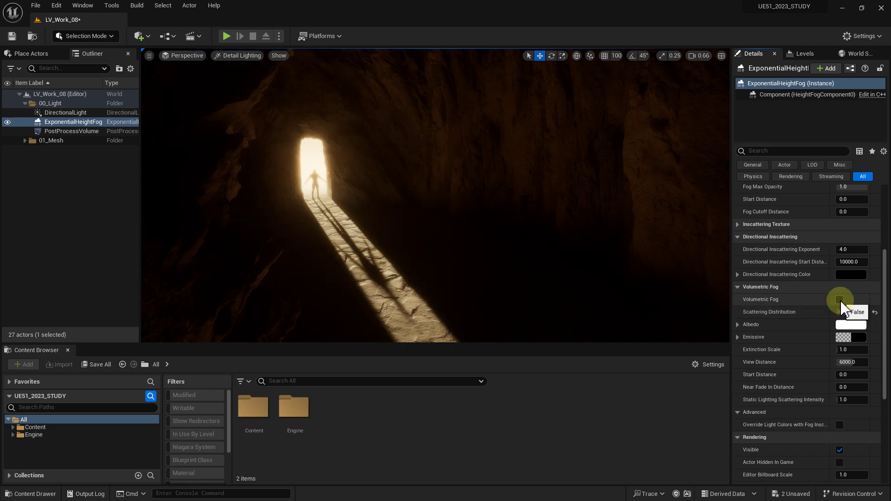
left_click(840, 300)
left_click(840, 302)
left_click(840, 301)
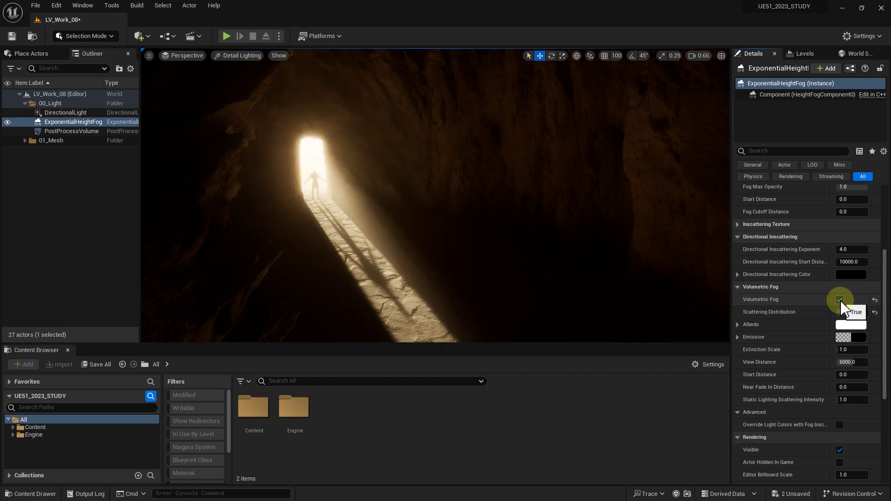
left_click(840, 301)
left_click(841, 301)
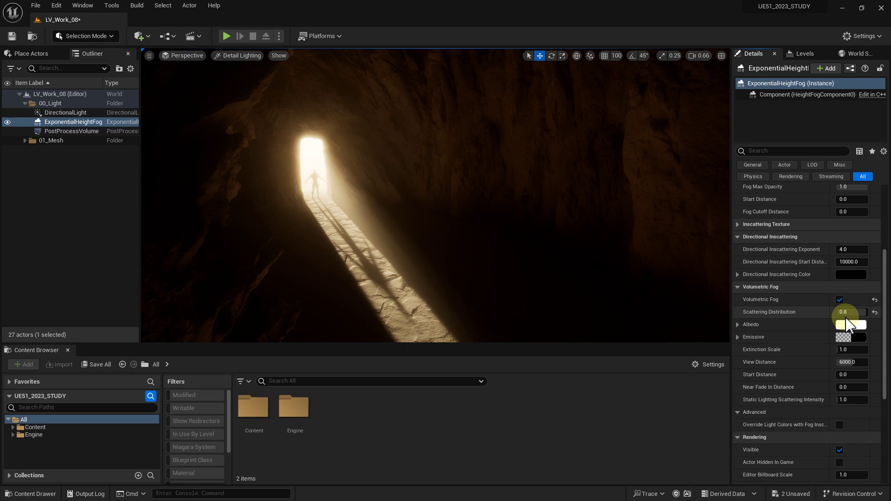
left_click_drag(854, 314, 827, 315)
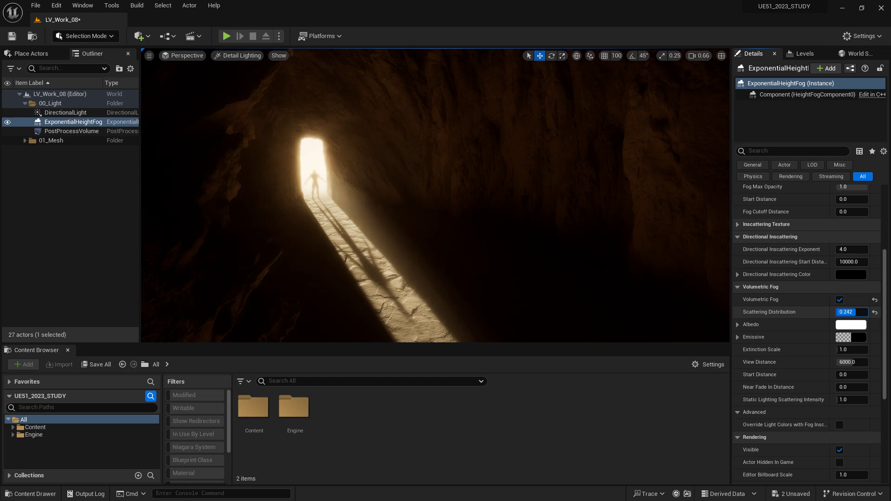
type("0.17")
left_click(853, 315)
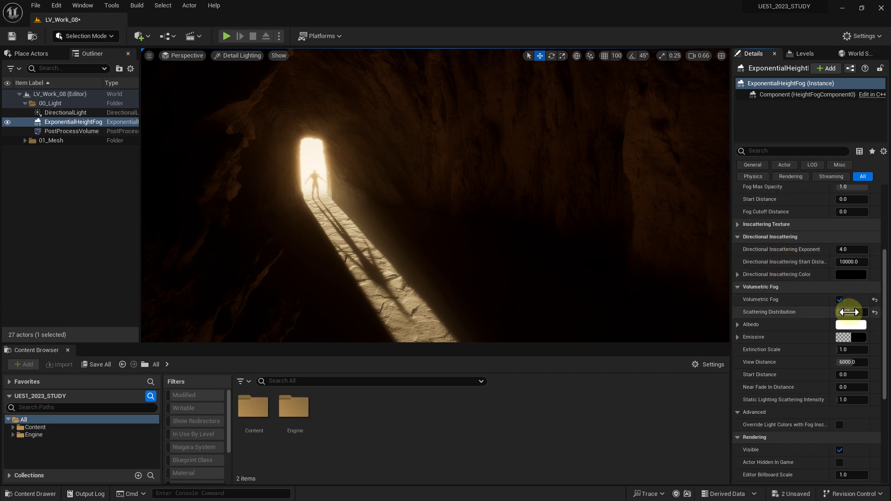
mouse_move(844, 312)
left_mouse_down()
mouse_move(863, 312)
mouse_move(853, 312)
left_mouse_up()
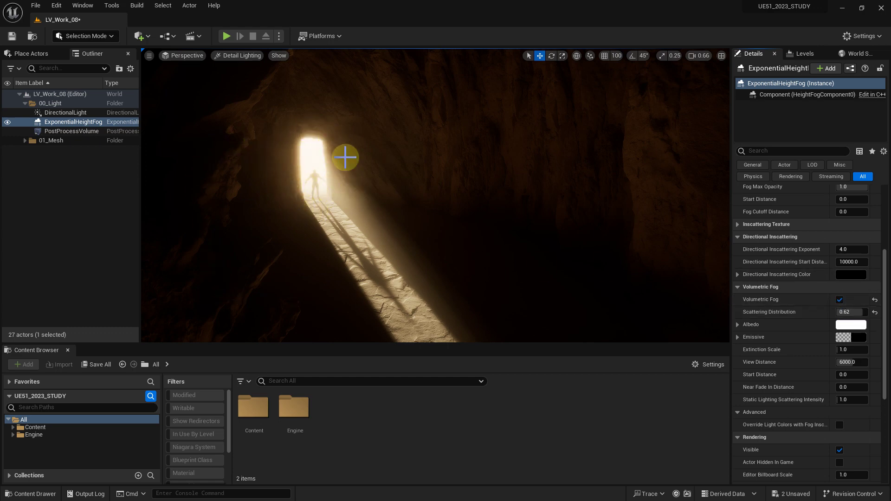
left_click(855, 312)
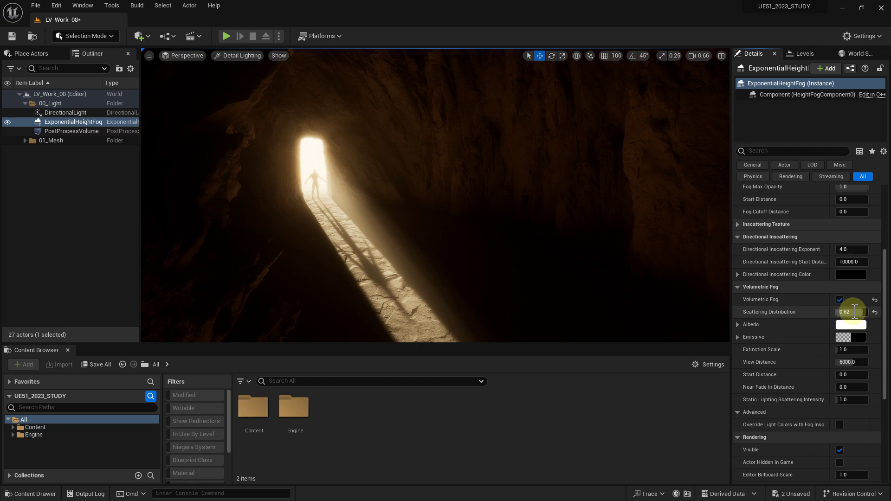
type("8")
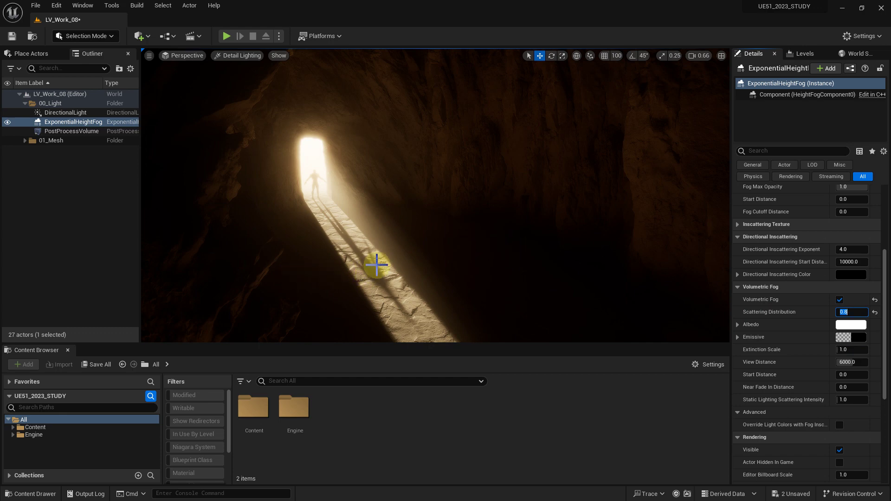
mouse_move(420, 253)
left_mouse_down()
mouse_move(409, 283)
mouse_move(409, 233)
left_mouse_up()
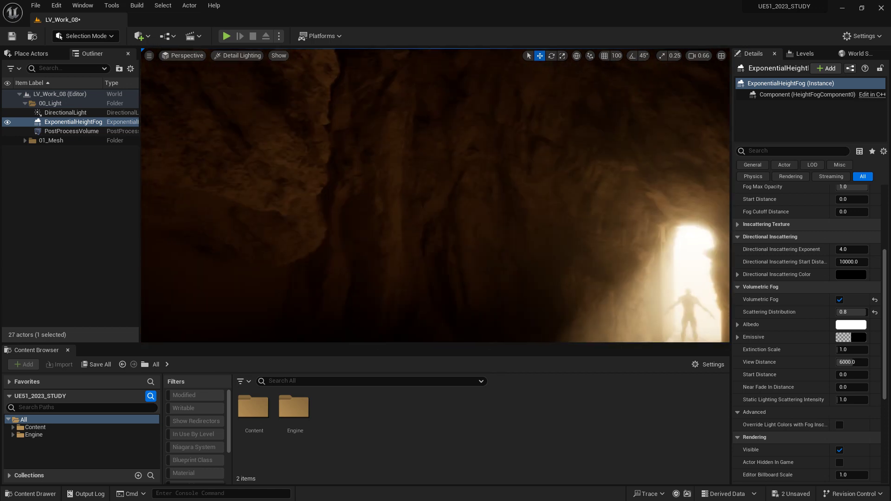
Step: Orbit the camera along the cave wall so the lit opening and mannequin sit at right
mouse_move(409, 232)
left_mouse_down()
mouse_move(325, 232)
mouse_move(362, 232)
left_mouse_up()
left_click_drag(556, 259, 602, 258)
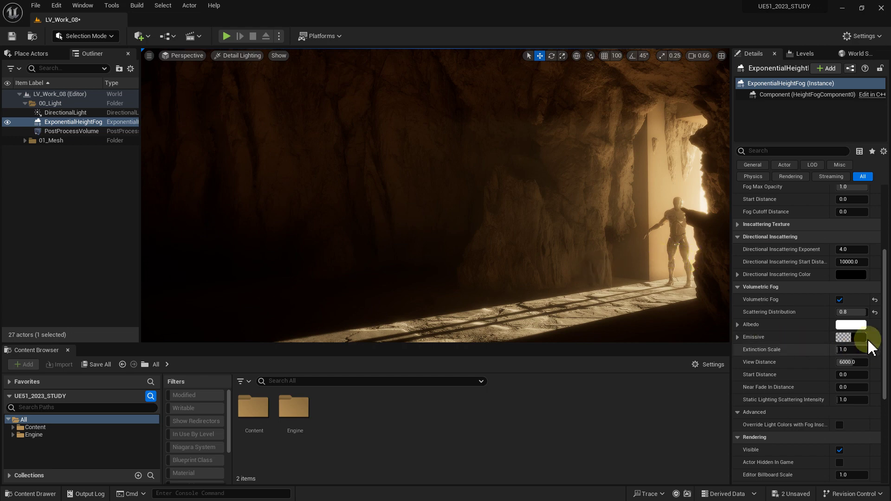
left_click(852, 313)
left_click_drag(853, 312, 855, 312)
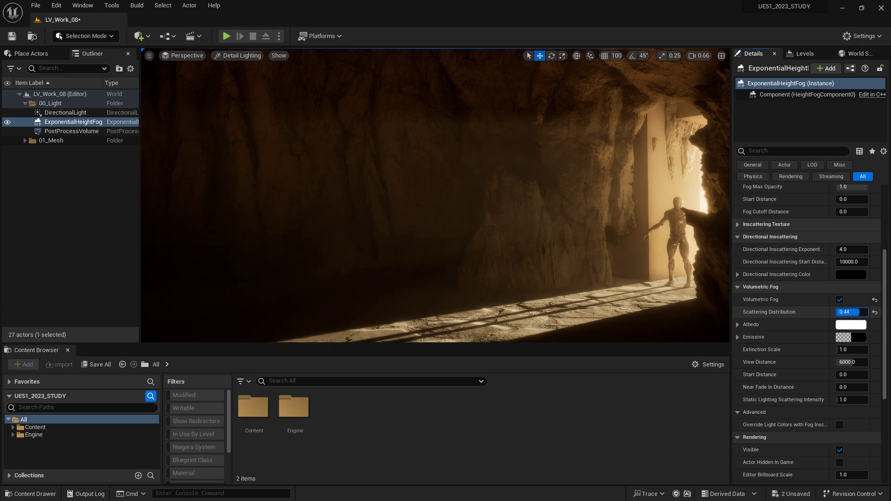
type("0.116")
key("Return")
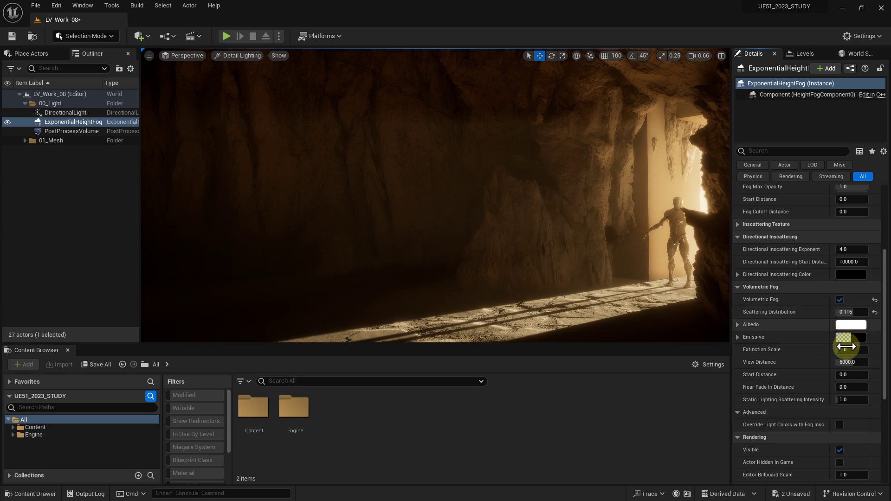
left_click_drag(846, 348, 846, 347)
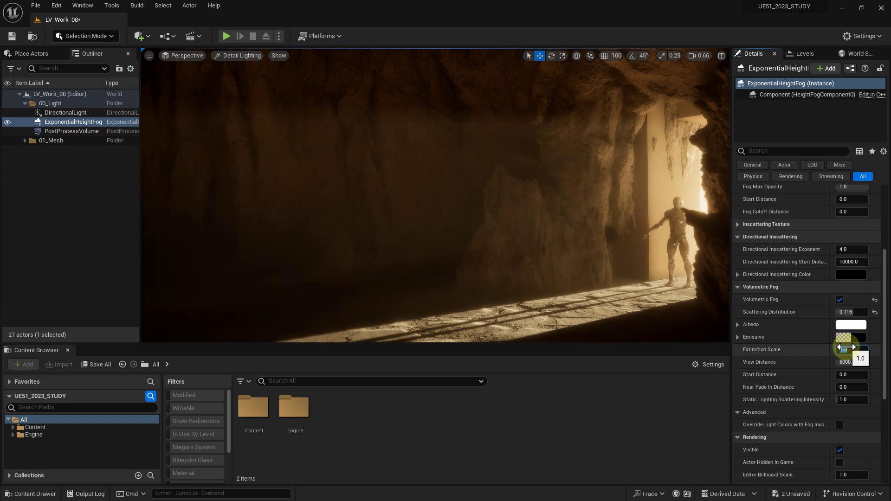
left_click(875, 312)
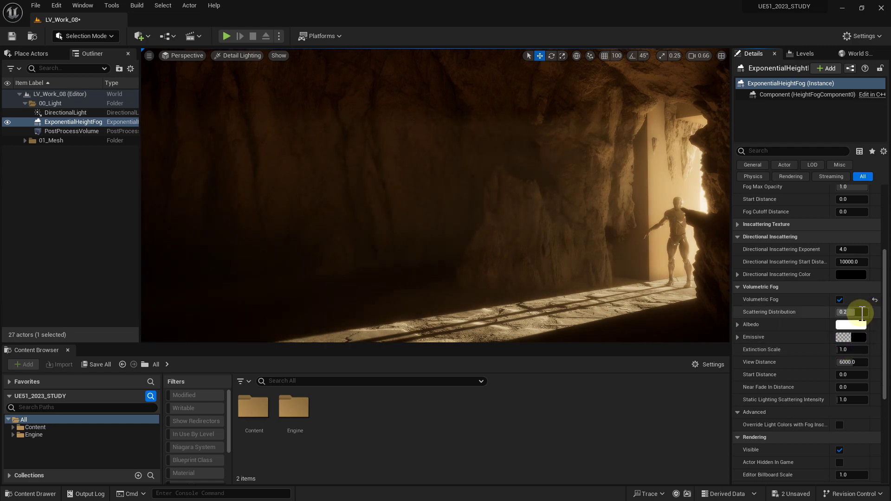
type("0.8")
key("Return")
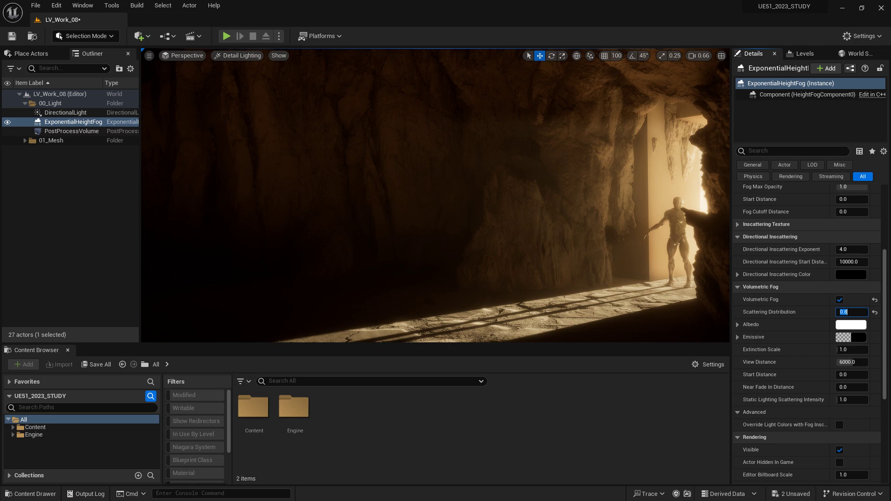
right_click_drag(281, 225, 353, 218)
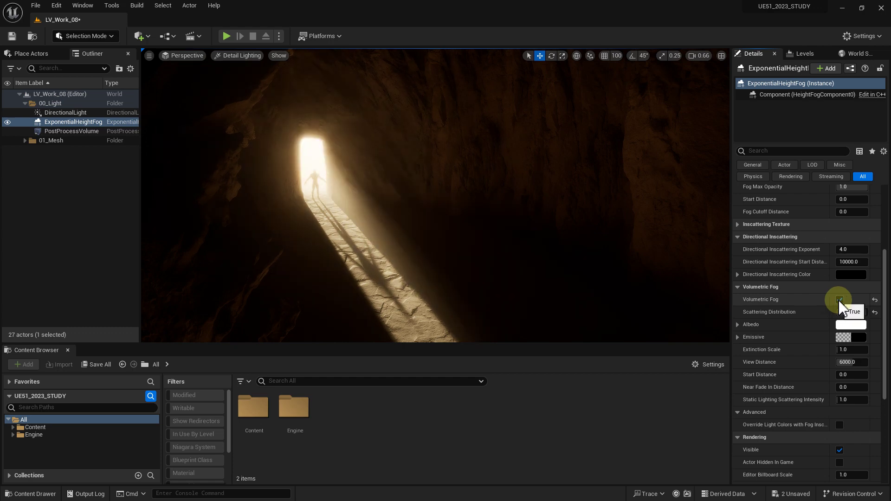
Step: Select the DirectionalLight in the Outliner to show its settings
left_click(70, 113)
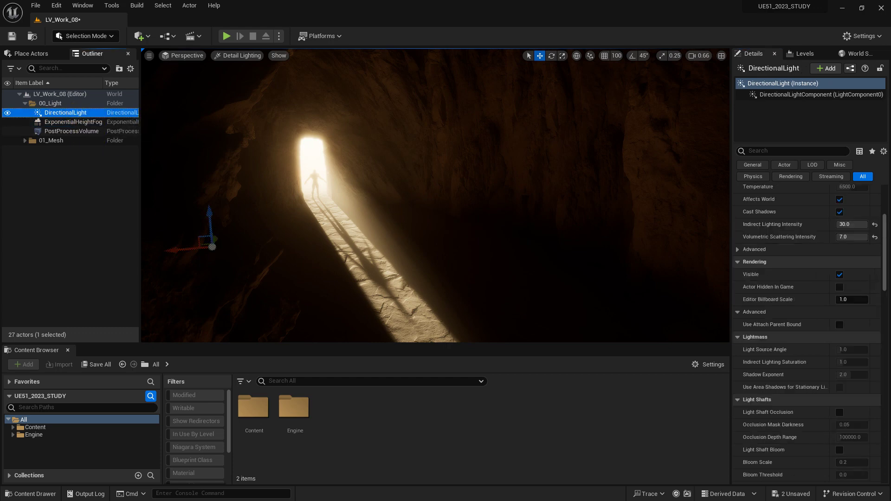
Step: Try Volumetric Scattering Intensity values of 0, 10, 50 and 5000 on the DirectionalLight
mouse_move(885, 258)
left_mouse_down()
mouse_move(884, 232)
mouse_move(783, 299)
left_mouse_up()
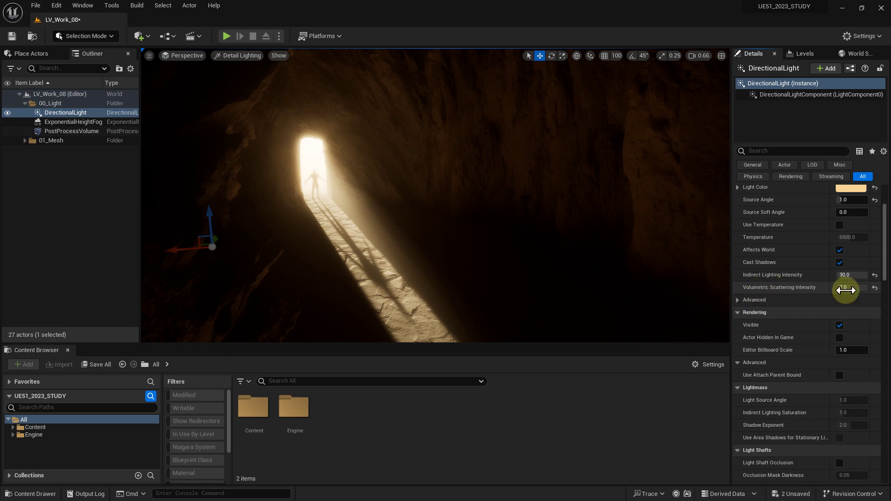
left_click(851, 287)
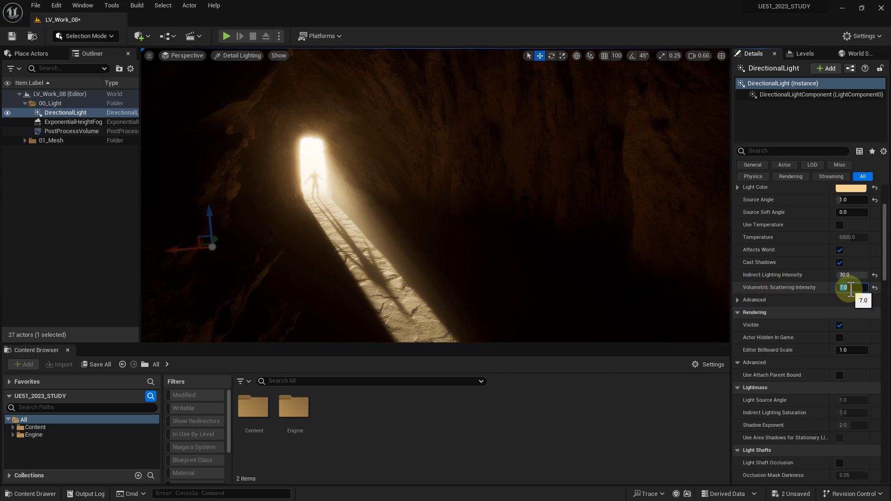
type("0")
key("Return")
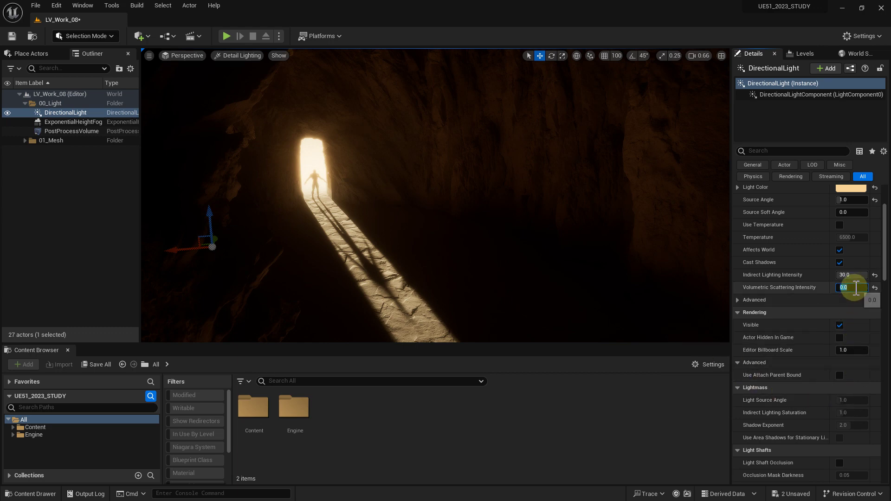
left_click(856, 288)
type("10")
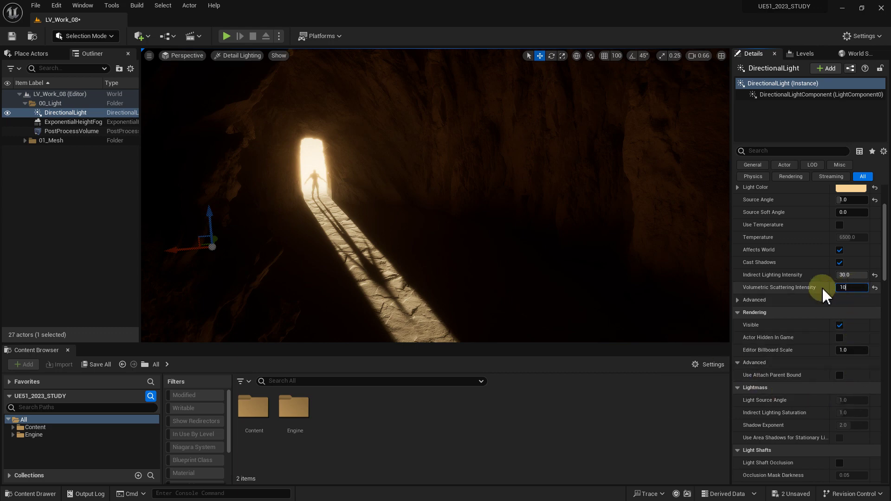
key("Return")
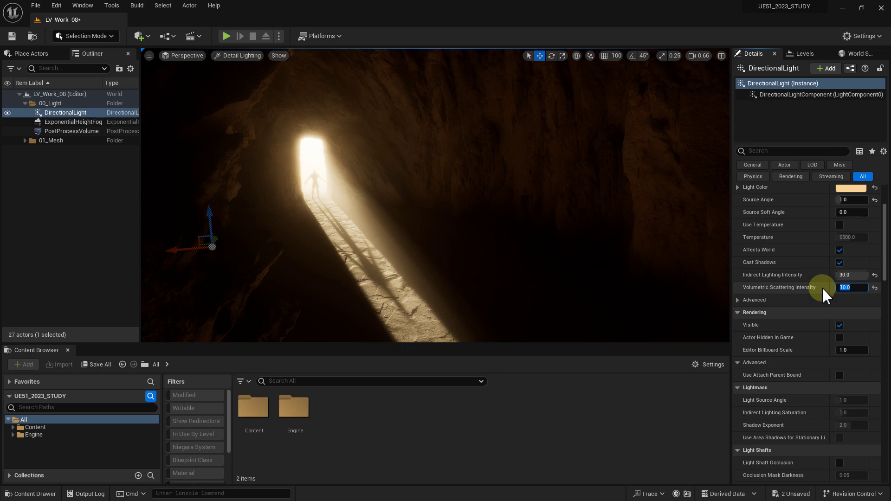
key("Return")
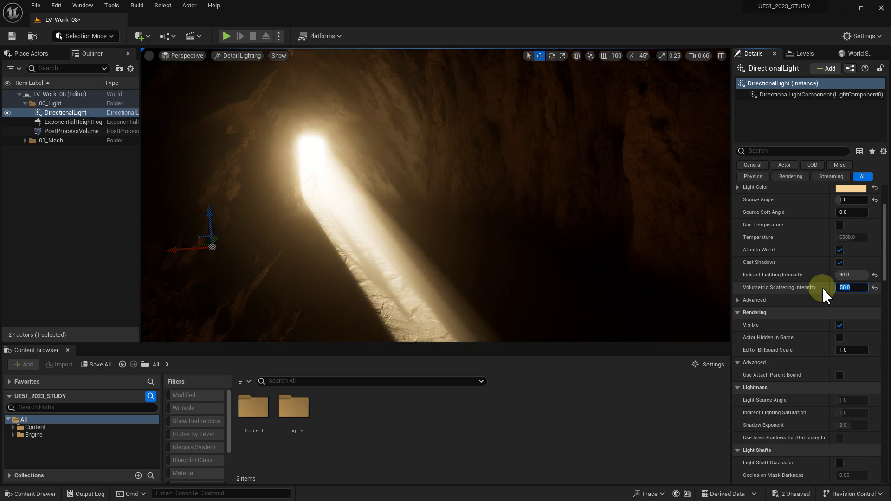
type("0")
key("Return")
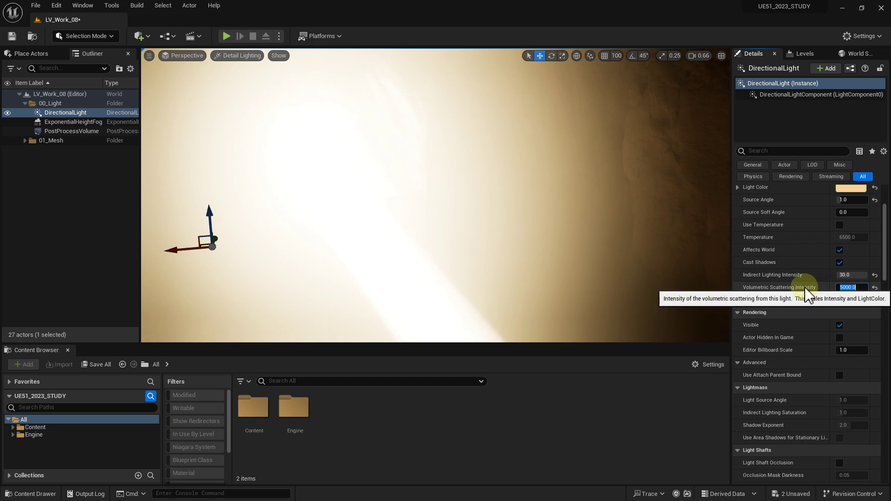
Step: Reset Volumetric Scattering Intensity to default, then settle on 7.0
left_click(875, 287)
left_click(855, 288)
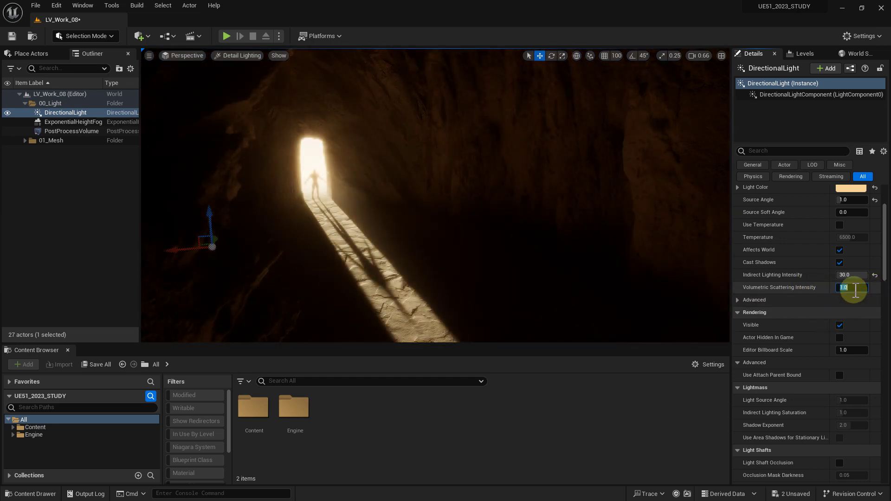
key("Return")
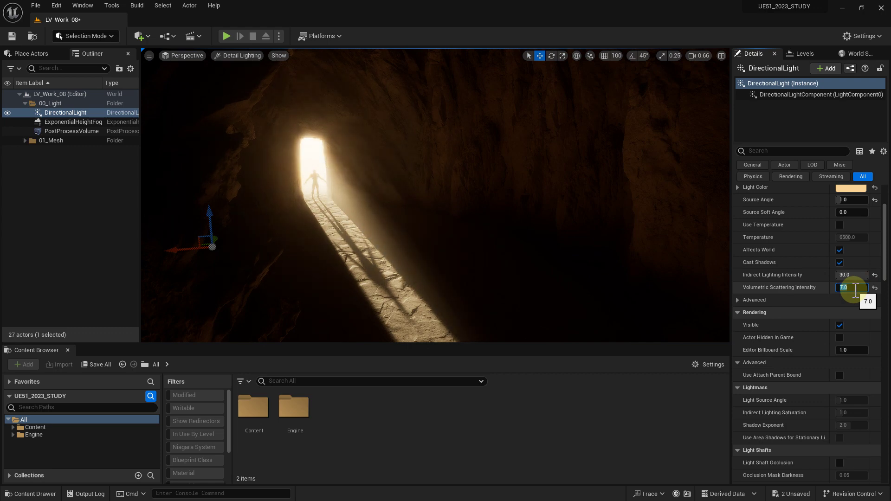
scroll(884, 284, "down", 1)
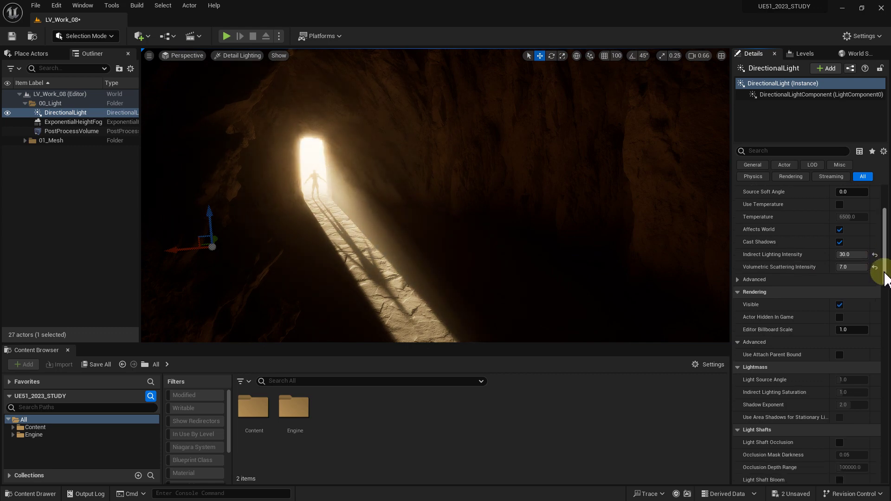
scroll(884, 281, "up", 2)
scroll(885, 281, "up", 1)
left_click(803, 152)
Step: Place a trial point light on the cave floor, then delete it from the level
type("lu")
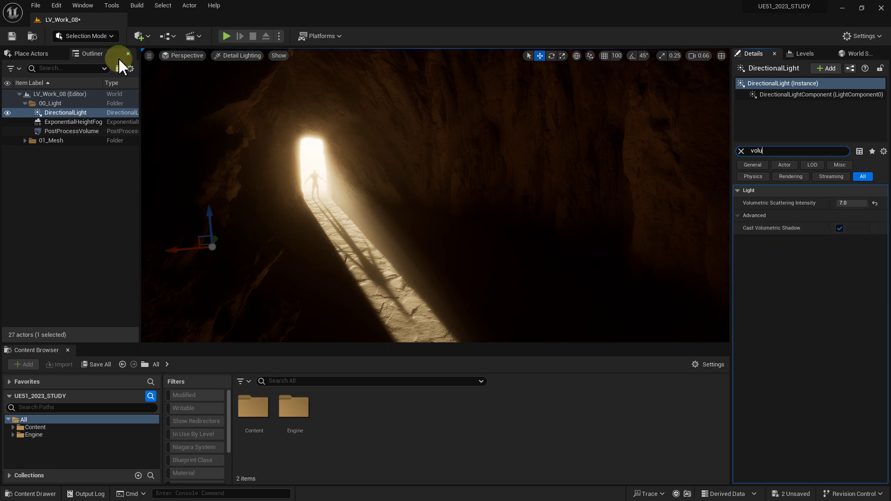
left_click(41, 55)
mouse_move(59, 158)
left_mouse_down()
mouse_move(362, 281)
mouse_move(395, 231)
mouse_move(533, 270)
left_mouse_up()
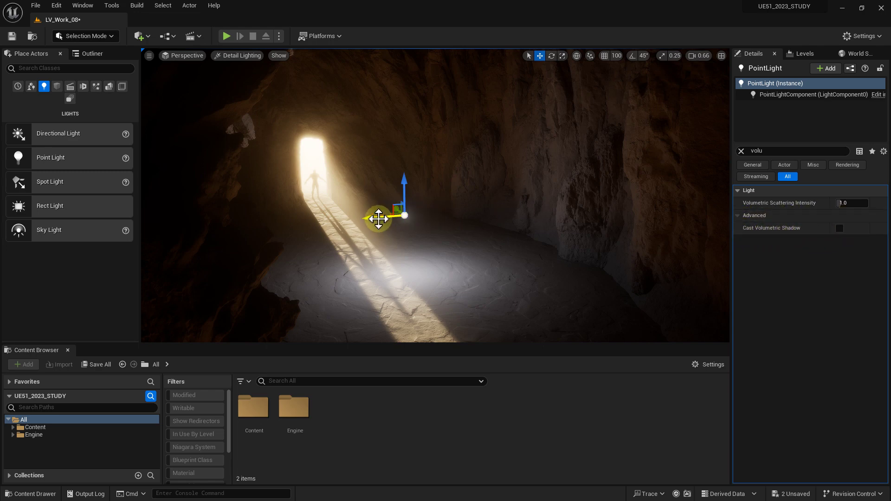
left_click_drag(368, 217, 372, 215)
key("Delete")
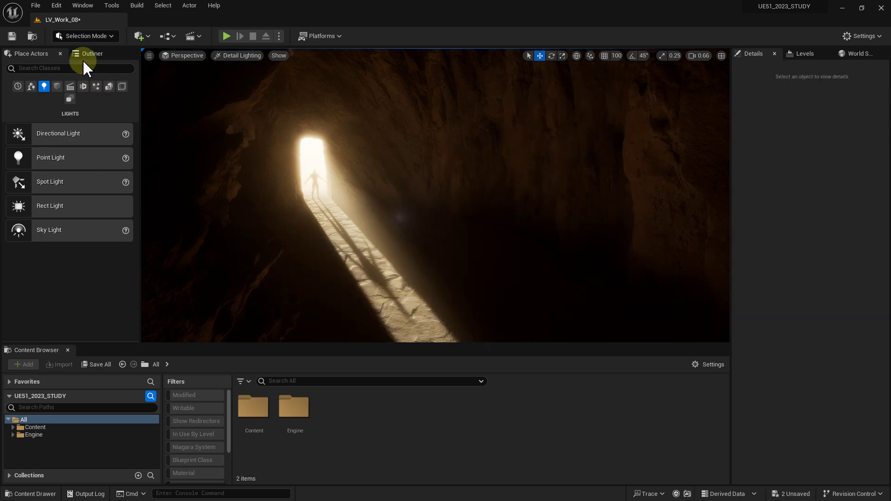
left_click(91, 54)
Step: Turn the DirectionalLight's Cast Volumetric Shadow off and back on, then select ExponentialHeightFog
left_click(70, 114)
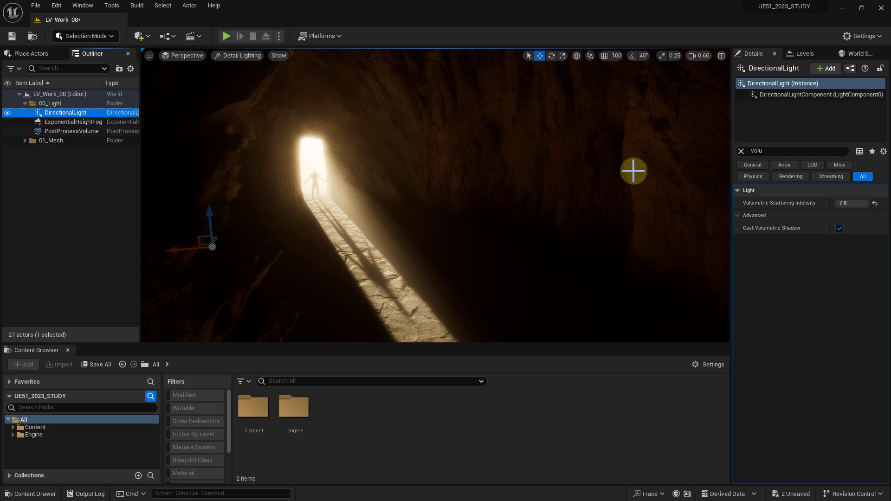
left_click(840, 229)
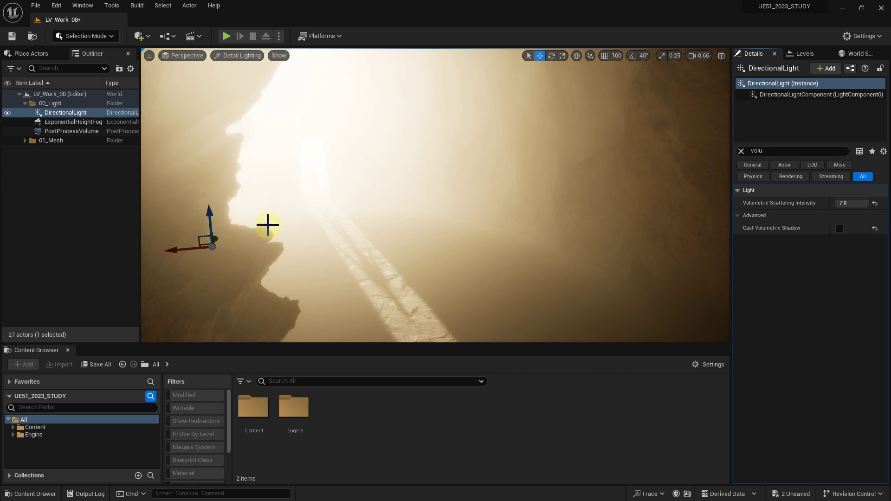
left_click(840, 229)
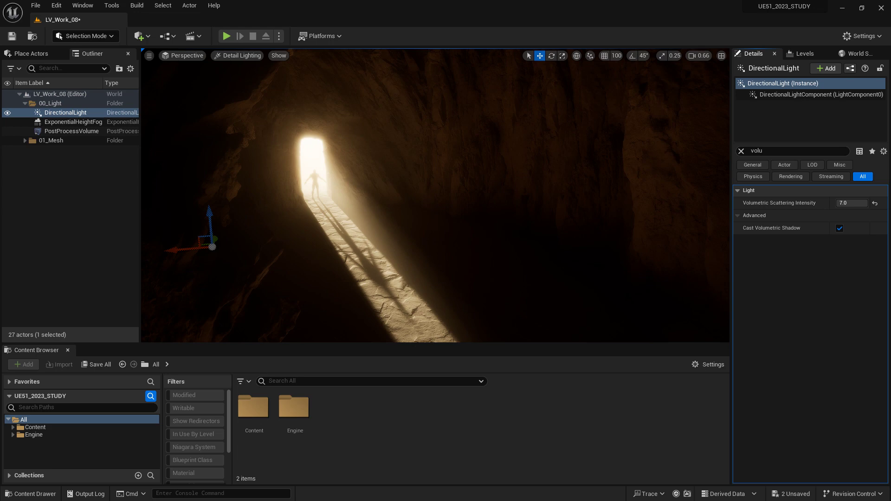
left_click(86, 123)
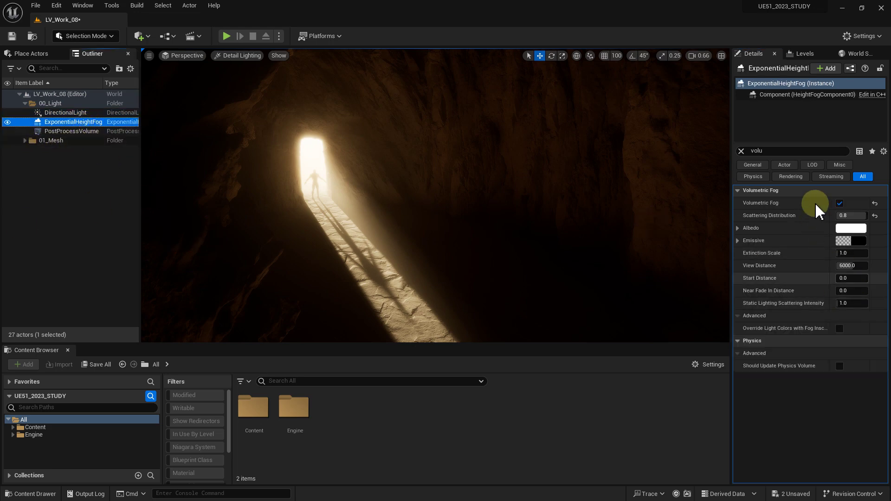
Step: Clear the Details filter and reselect DirectionalLight to see all properties, including 7.0 scattering intensity
left_click(741, 151)
scroll(812, 372, "down", 5)
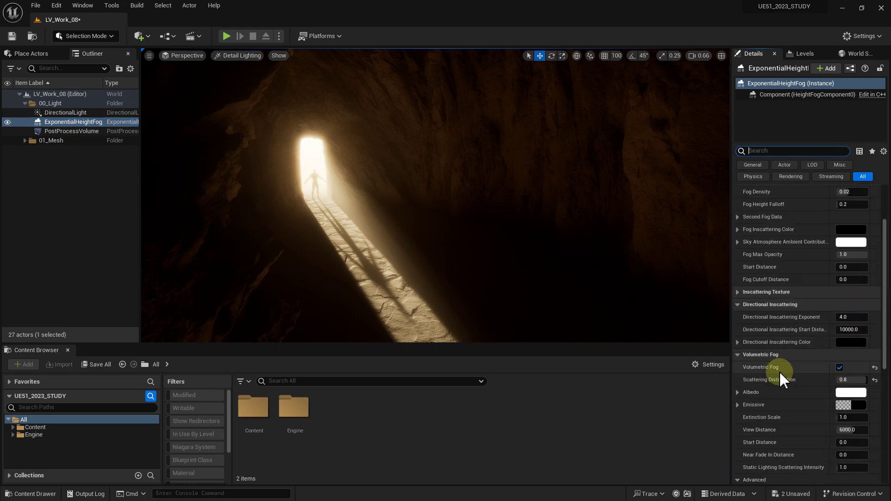
mouse_move(773, 376)
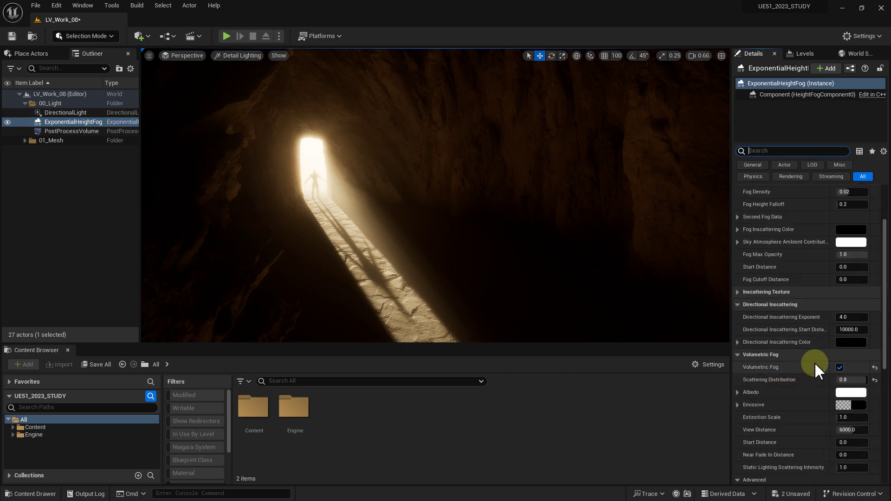
left_click(89, 113)
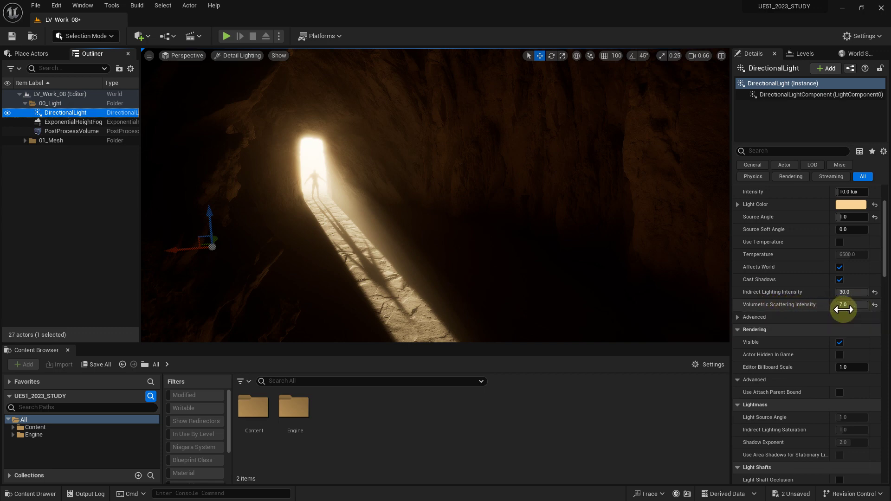
left_click(798, 150)
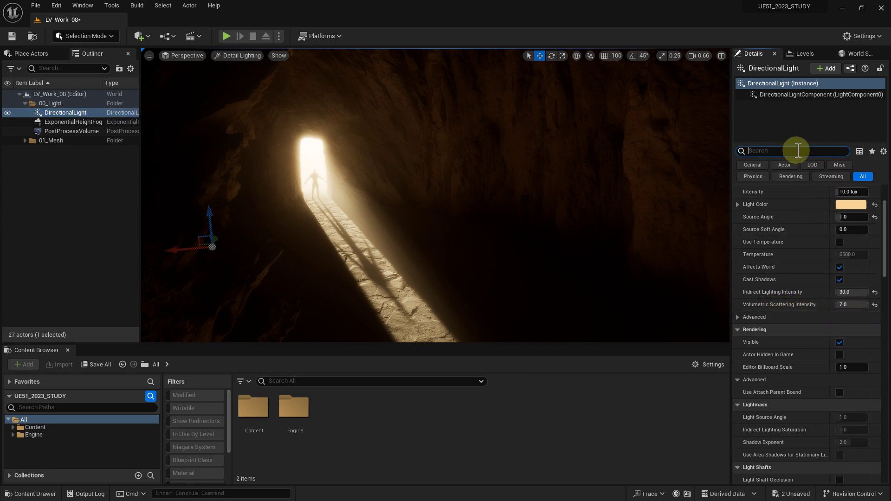
type("vol")
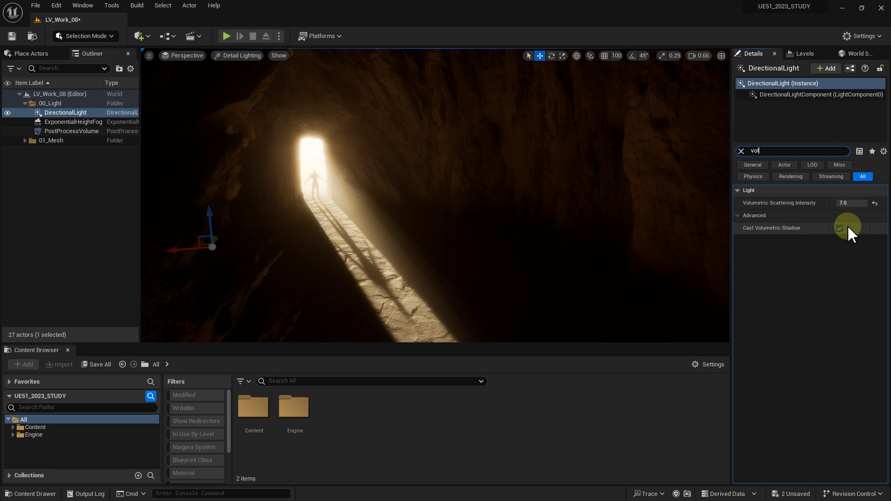
left_click(841, 225)
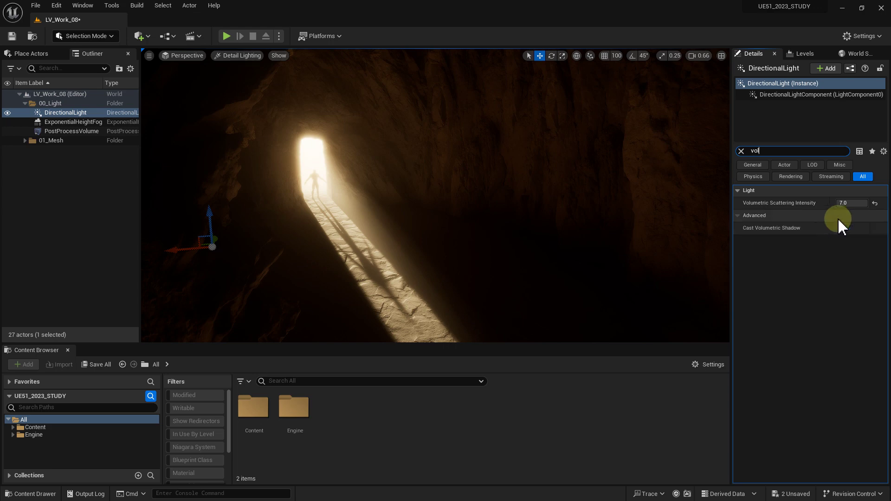
left_click(742, 151)
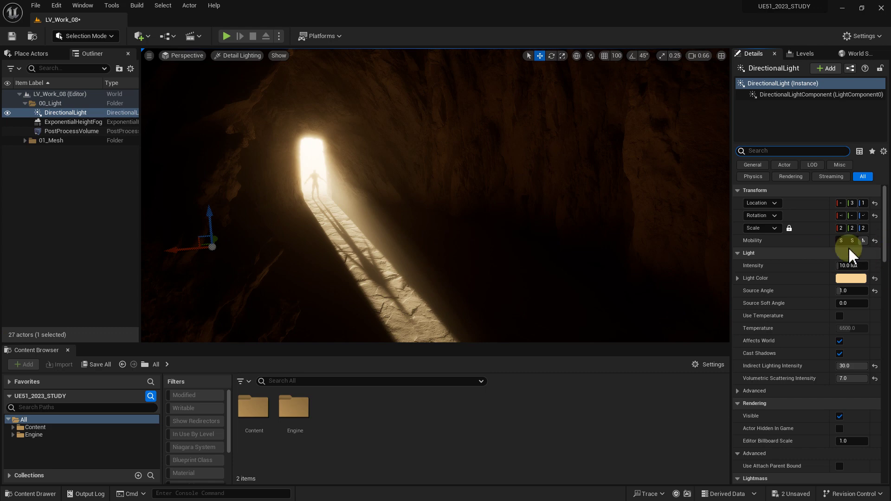
Step: Preview a pale yellow-green Light Color, cancel to keep it warm, then select ExponentialHeightFog
scroll(884, 256, "down", 1)
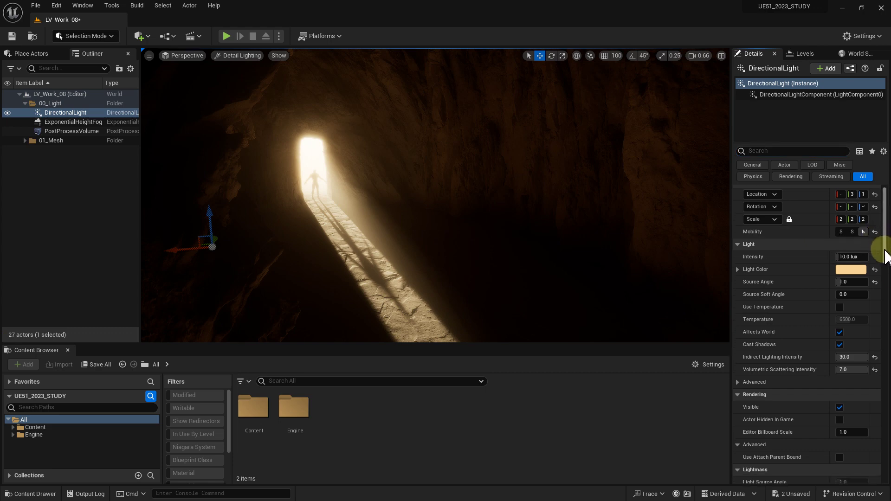
scroll(886, 256, "down", 1)
scroll(886, 256, "down", 1)
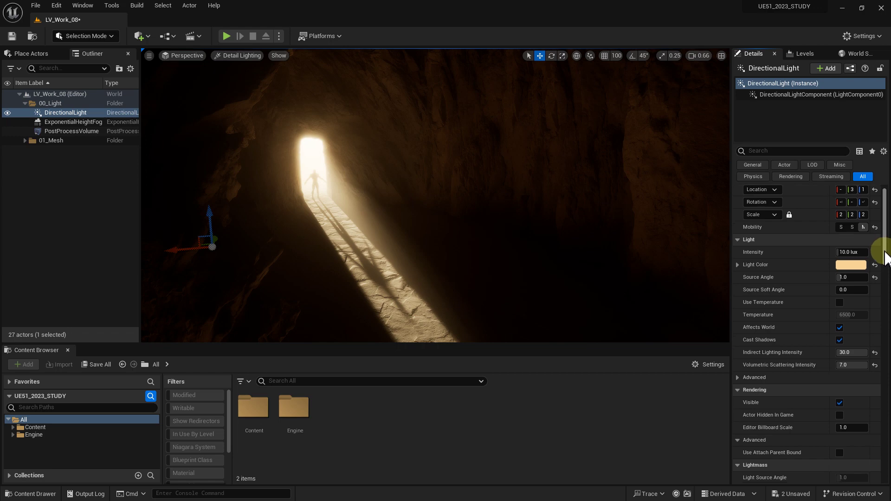
left_click(854, 265)
left_click_drag(734, 338, 711, 348)
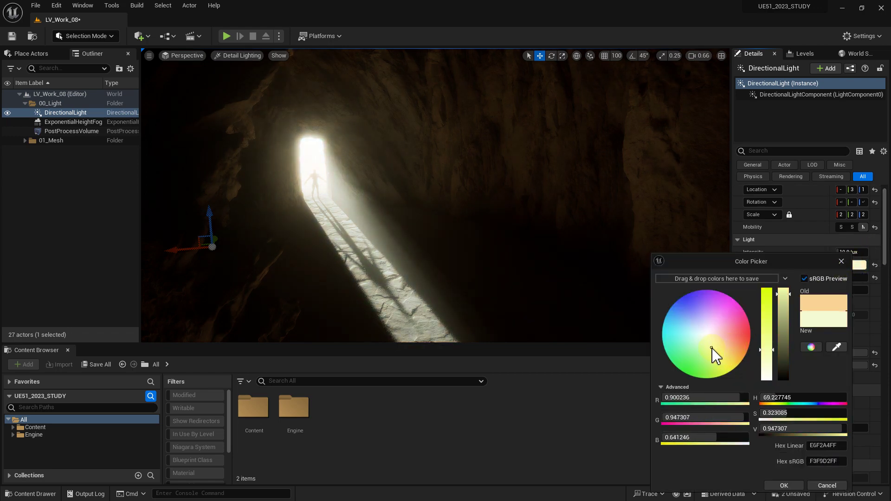
left_click(829, 486)
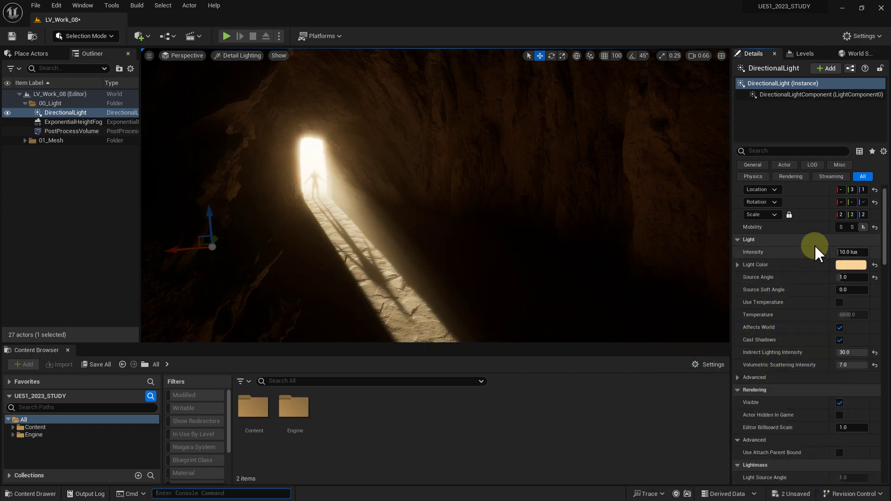
left_click(64, 121)
scroll(863, 325, "down", 3)
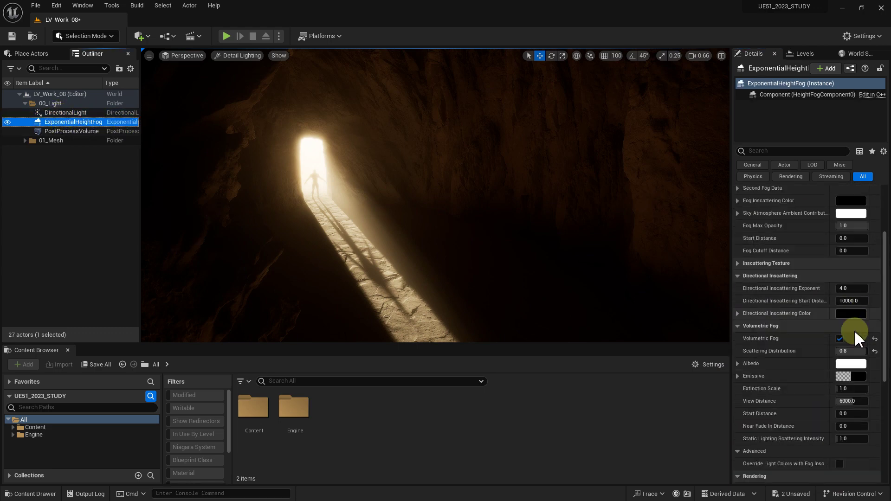
left_click(849, 367)
left_click(722, 328)
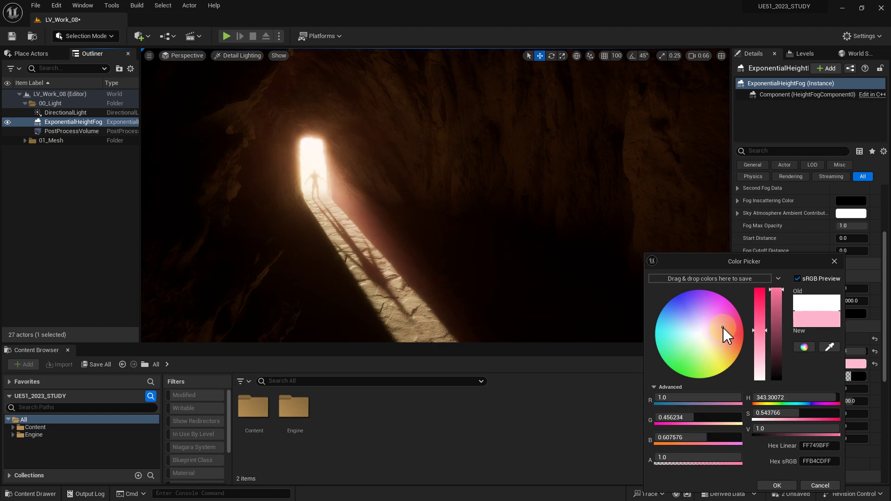
left_click(725, 346)
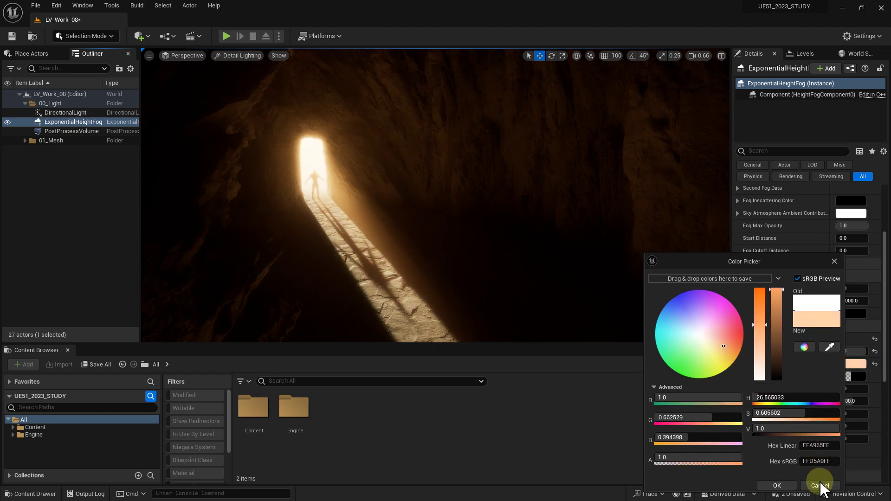
left_click(702, 370)
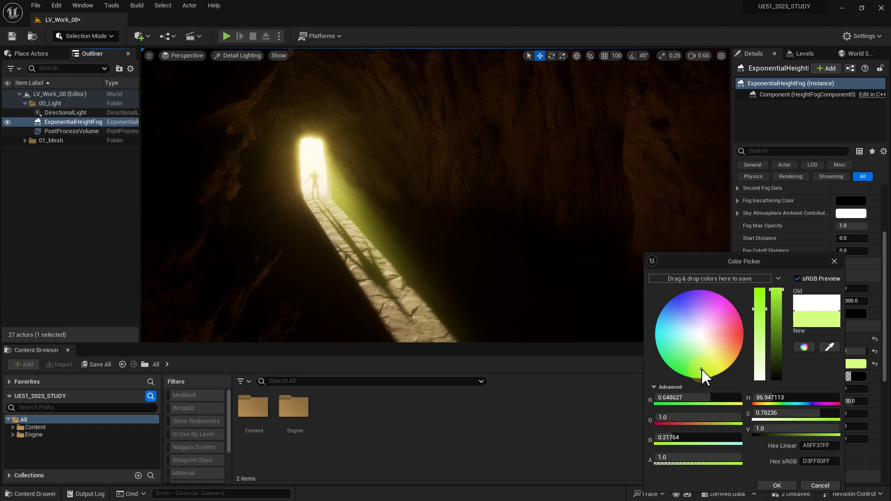
left_click_drag(702, 370, 730, 302)
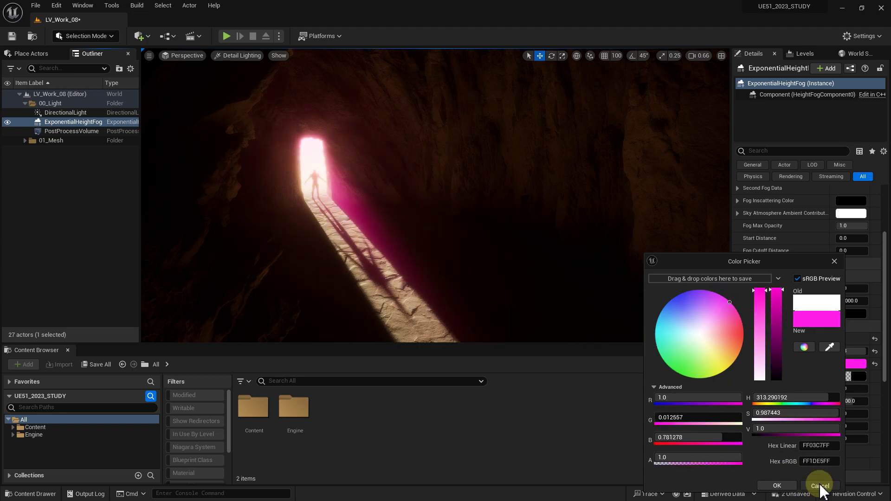
left_click(821, 488)
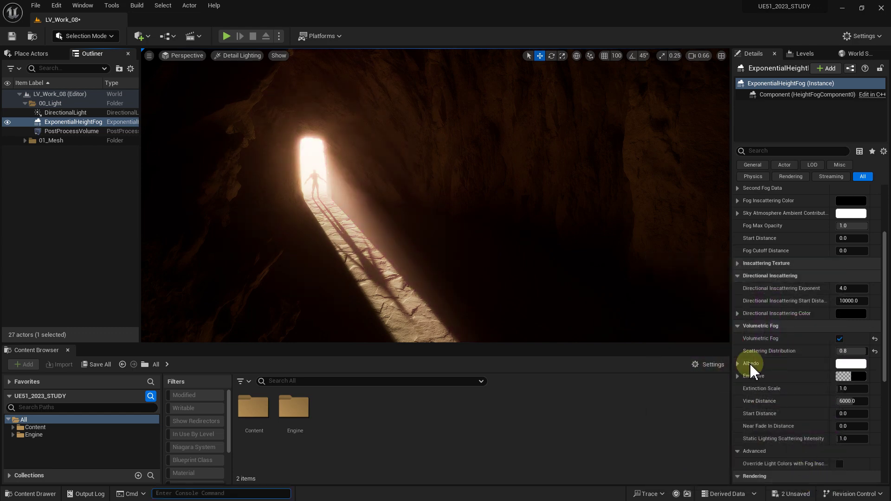
Step: Reset the DirectionalLight's source angle to its 0.5357 default, then set it back to 1.0
left_click(65, 114)
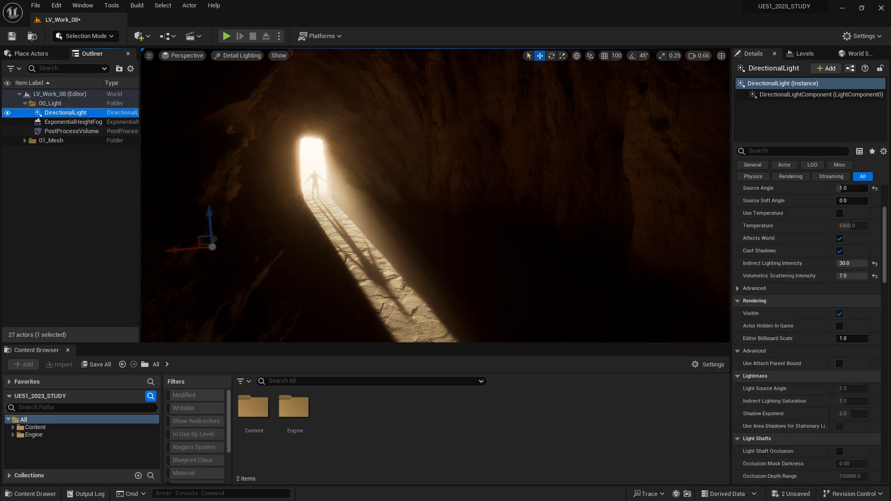
scroll(882, 211, "up", 3)
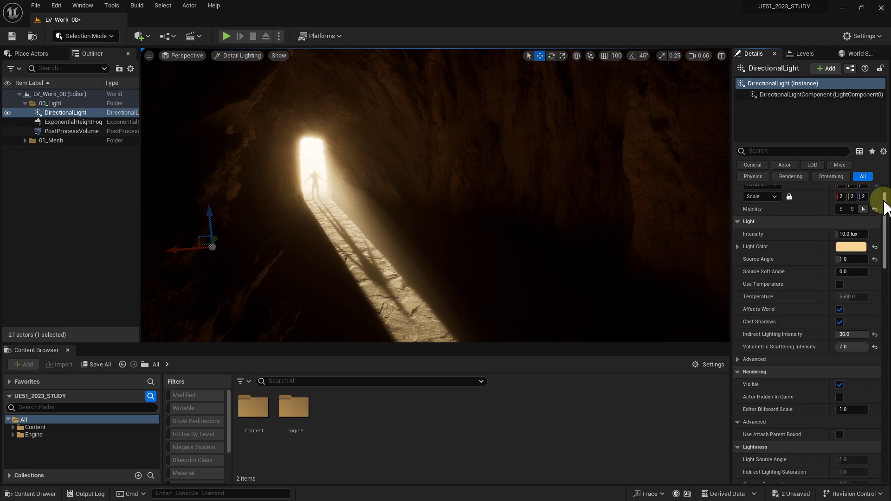
scroll(884, 207, "up", 1)
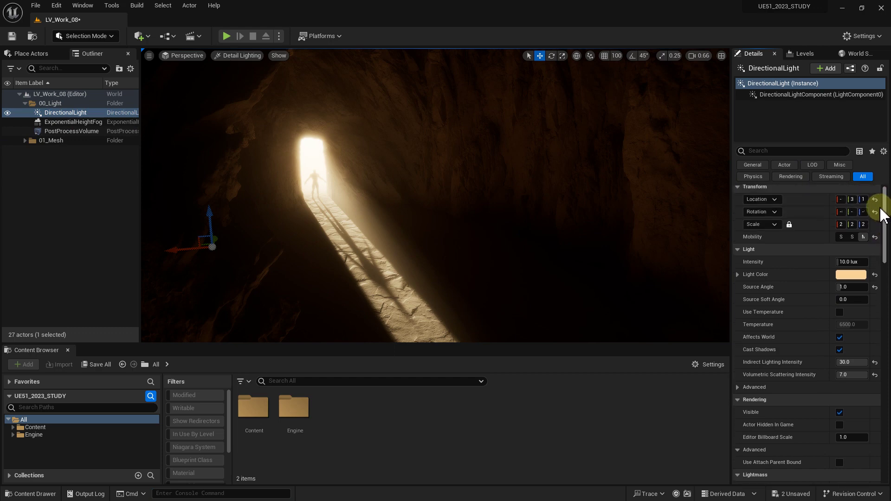
left_click(875, 288)
left_click(856, 287)
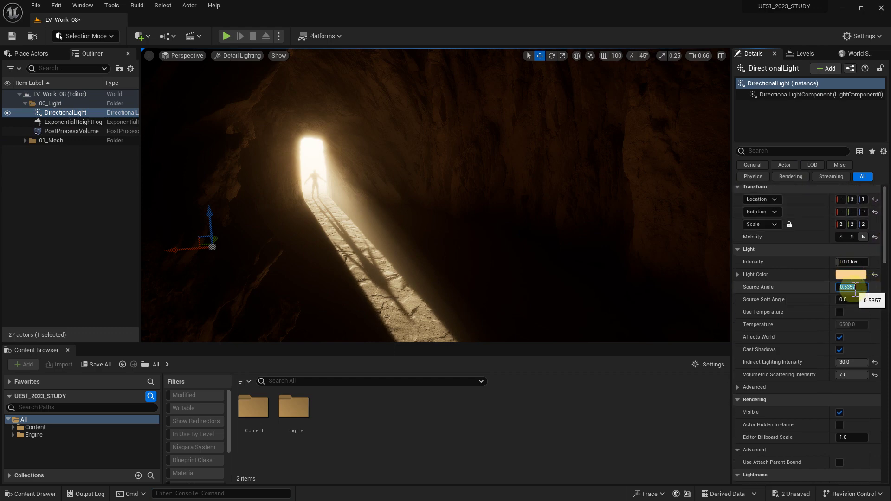
type("1")
key("Return")
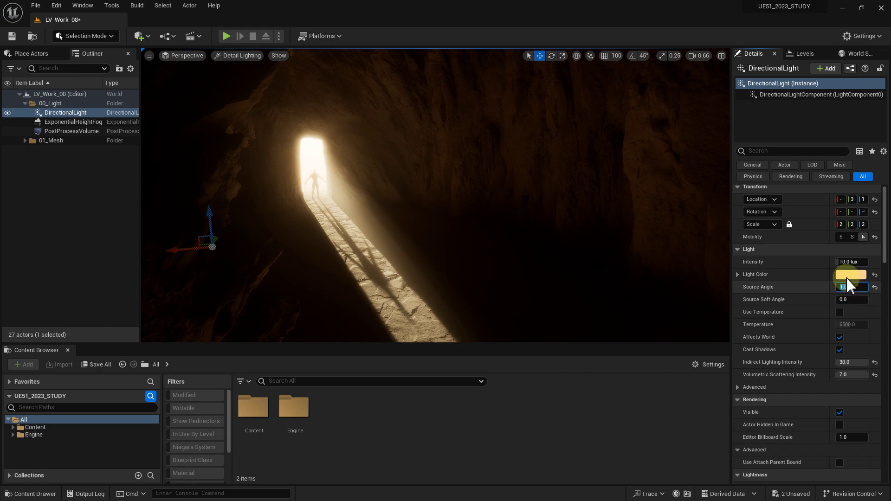
scroll(882, 261, "down", 2)
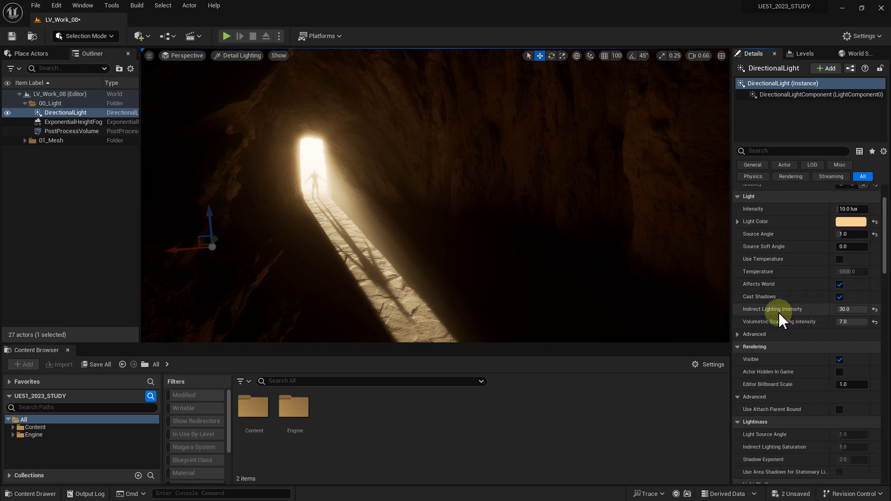
mouse_move(780, 320)
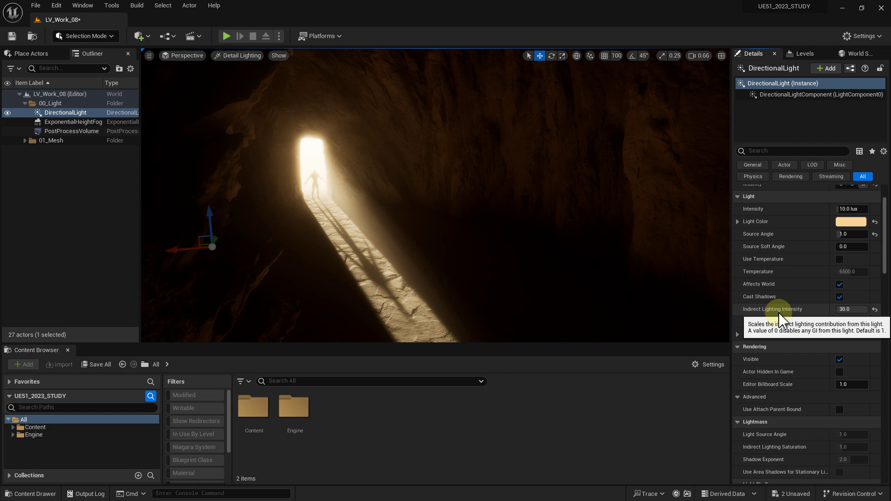
Step: Preview indirect lighting intensity at its 1.0 default, restore it to 30.0, then select the PostProcessVolume
left_click(862, 309)
key("Return")
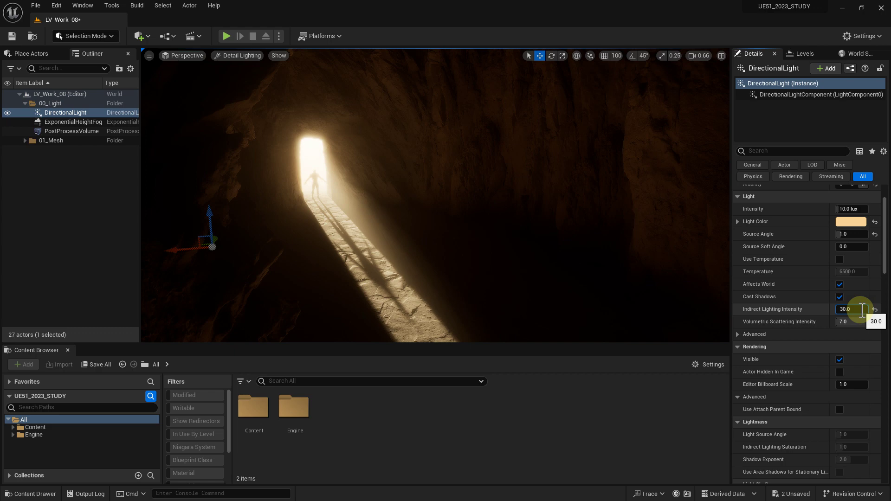
key("Return")
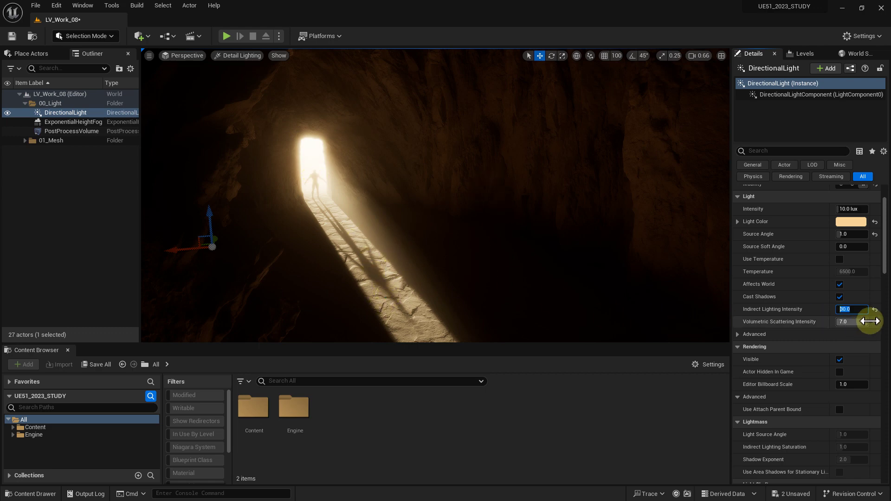
left_click(876, 310)
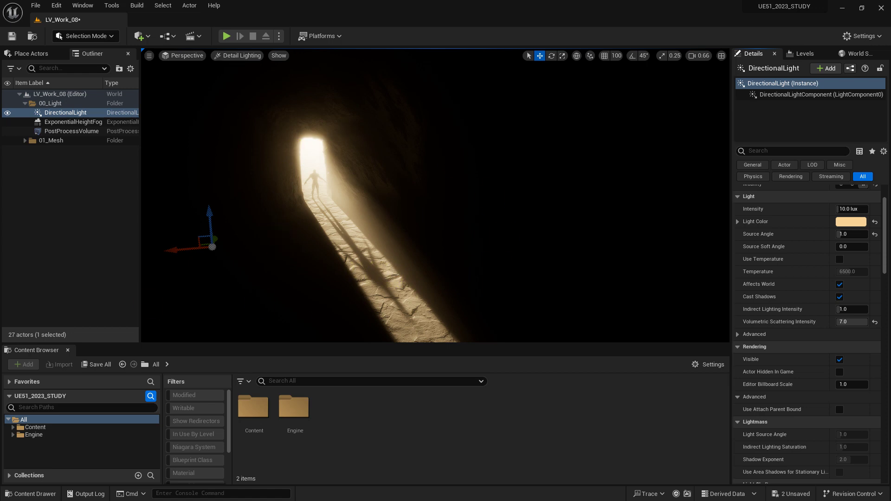
left_click(855, 310)
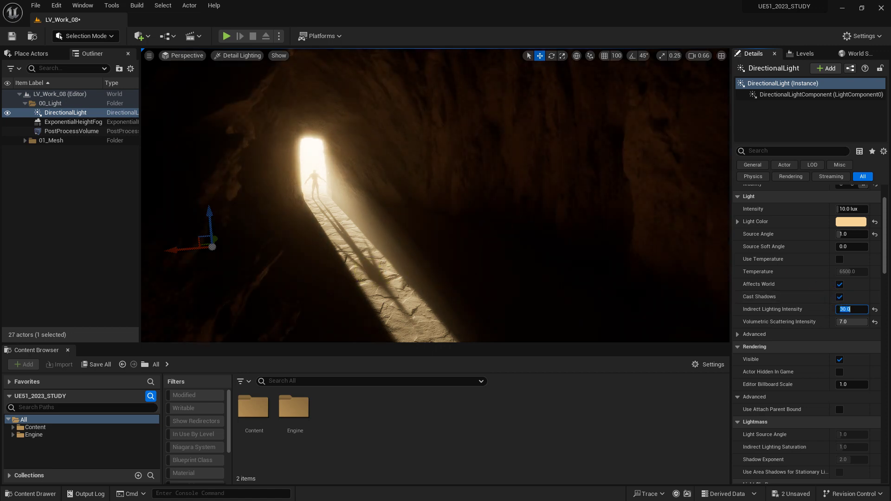
left_click(199, 86)
left_click(75, 132)
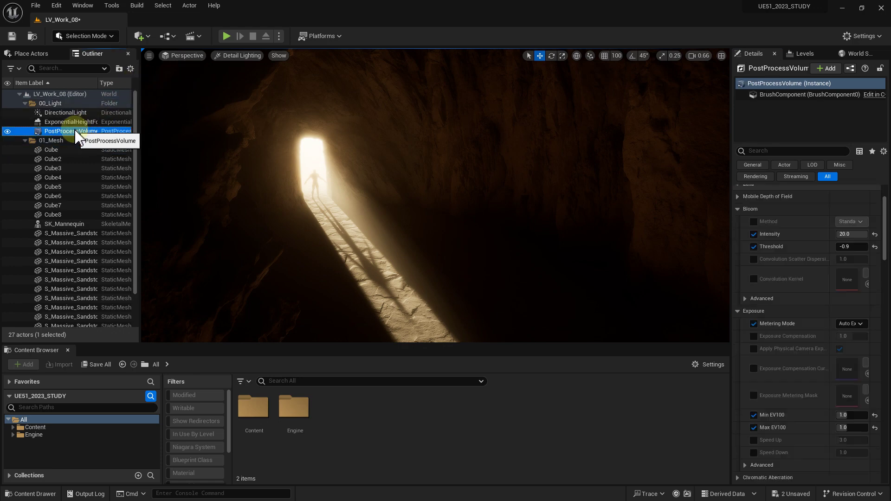
left_click_drag(885, 209, 885, 208)
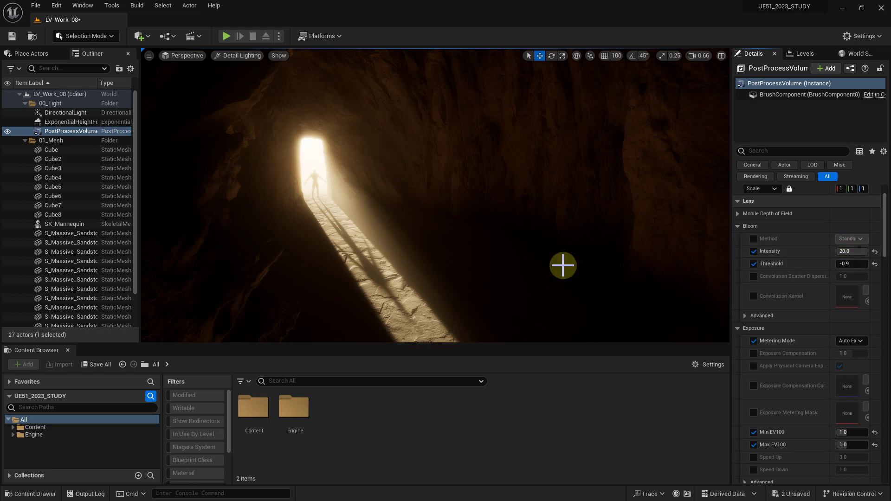
left_click(754, 252)
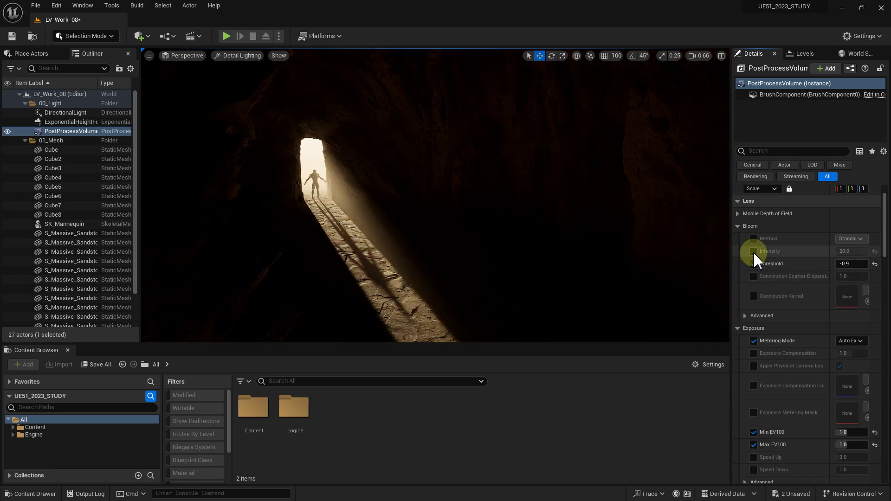
left_click(753, 251)
left_click(754, 252)
left_click(754, 251)
left_click_drag(886, 253, 887, 241)
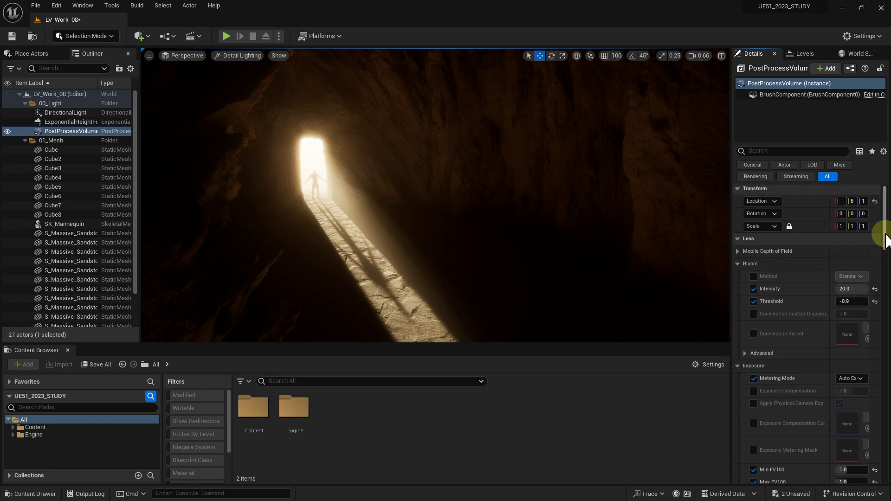
left_click_drag(887, 241, 885, 245)
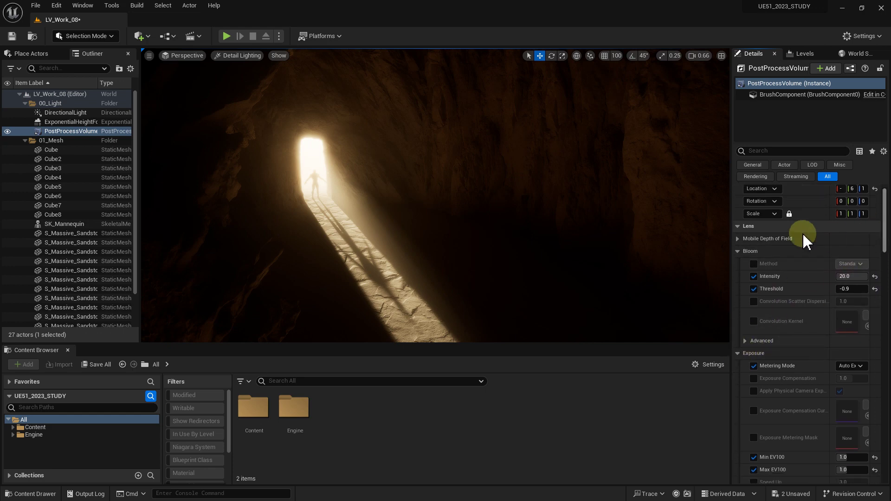
left_click(65, 114)
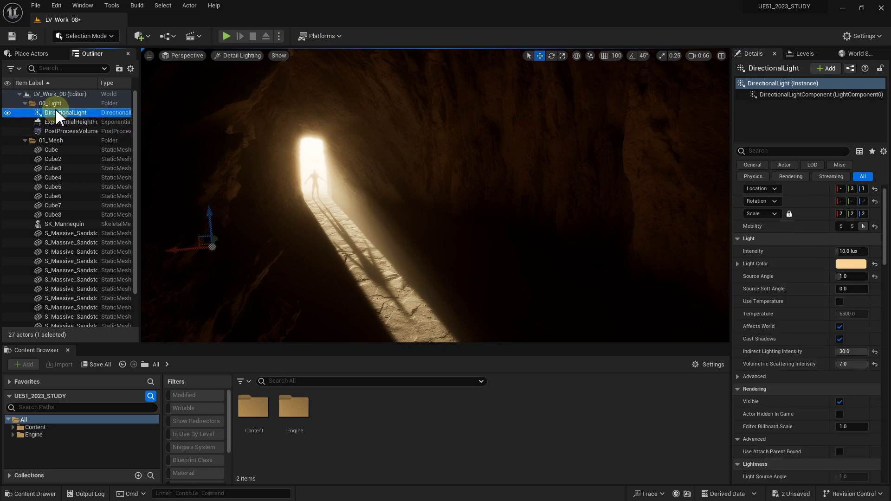
Step: Set the DirectionalLight's Cast Ray Traced Shadows to Enabled, found via a 'rayt' Details search, then select the Cube
left_click(780, 150)
type("ra")
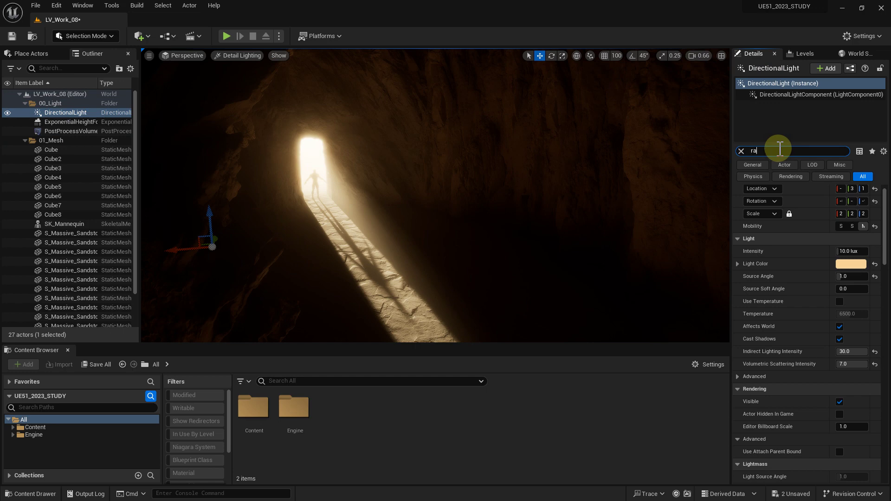
type("yt")
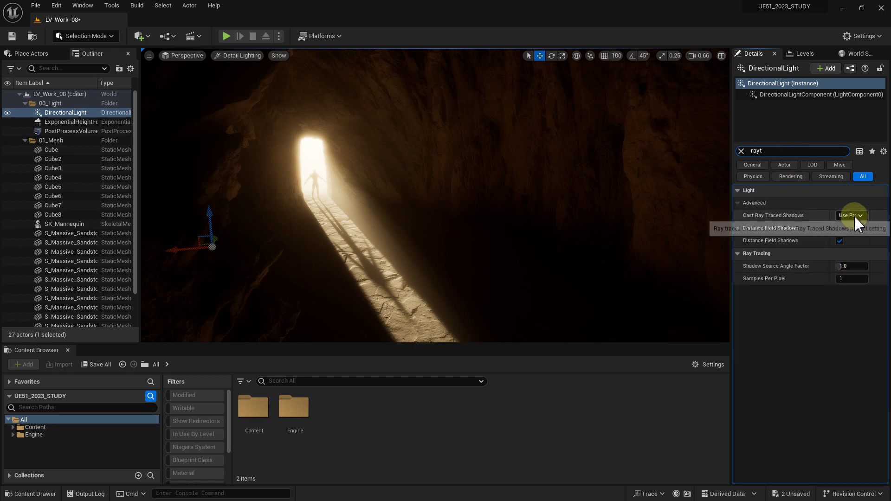
left_click(856, 215)
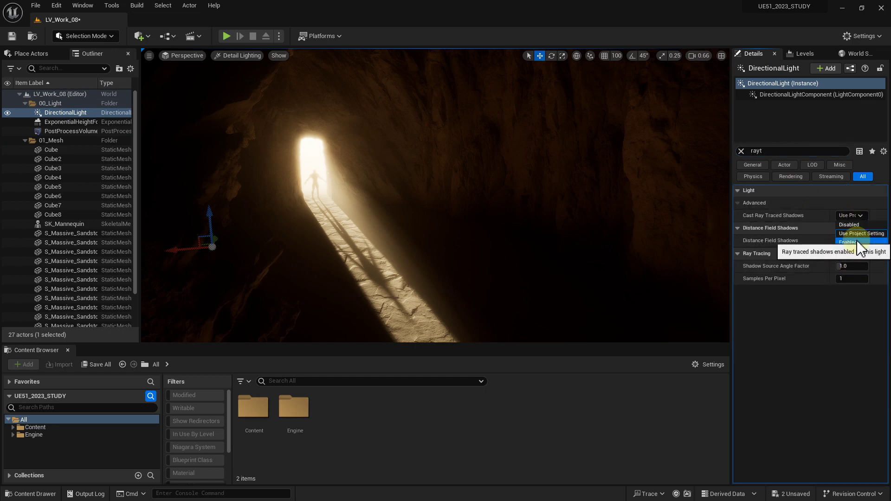
left_click(858, 245)
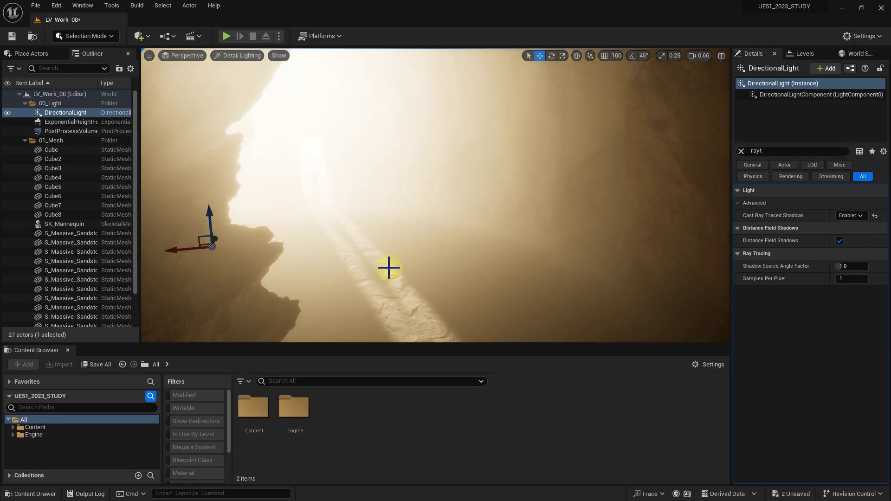
left_click(386, 265)
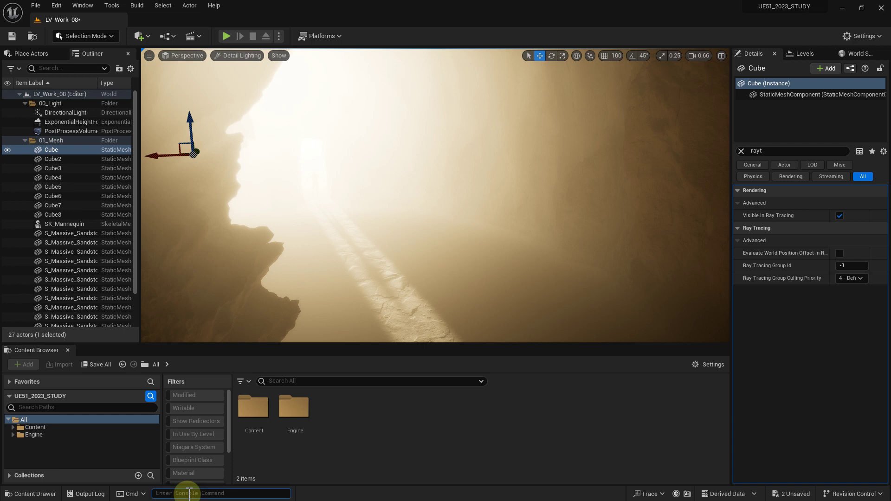
Step: Run r.VolumetricFog.InjectRaytracedLights 1 in the console, autocompleting the variable name
type("r")
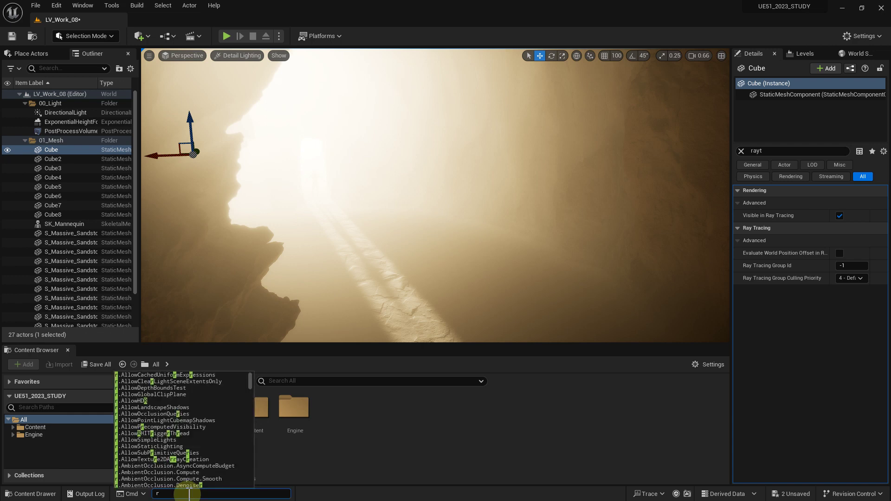
type(".V")
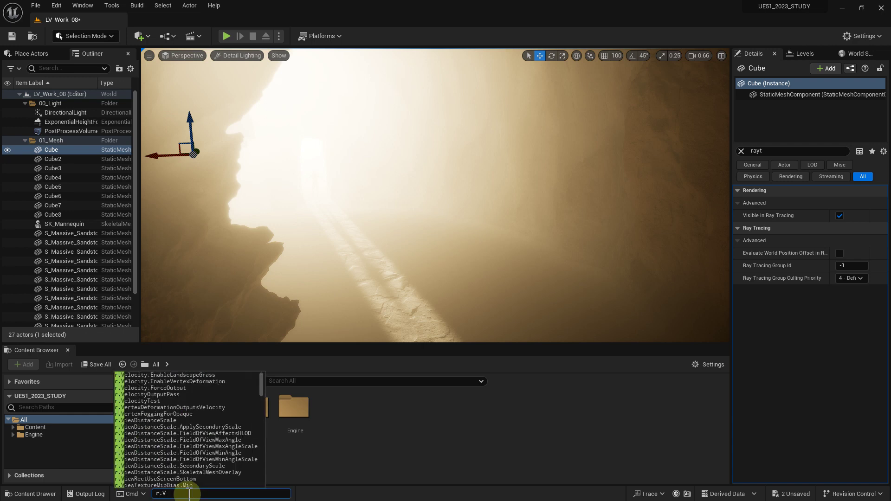
type("olum")
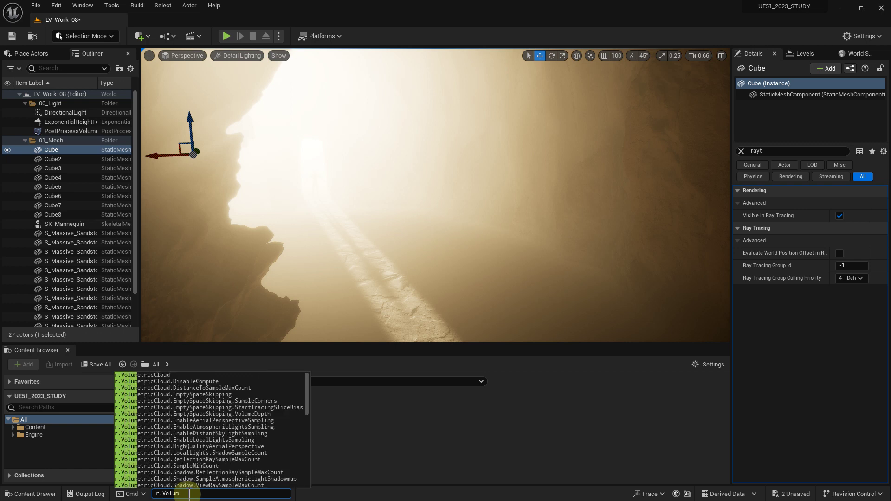
type("etr")
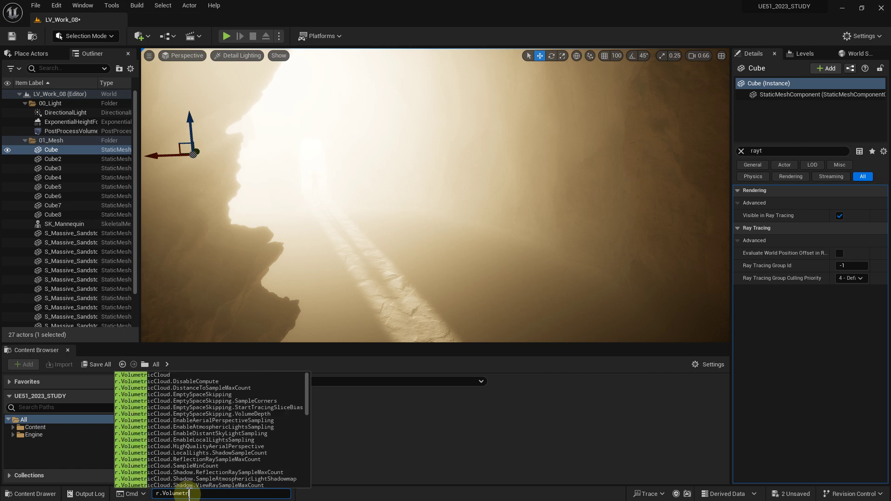
type("icfog.Inject")
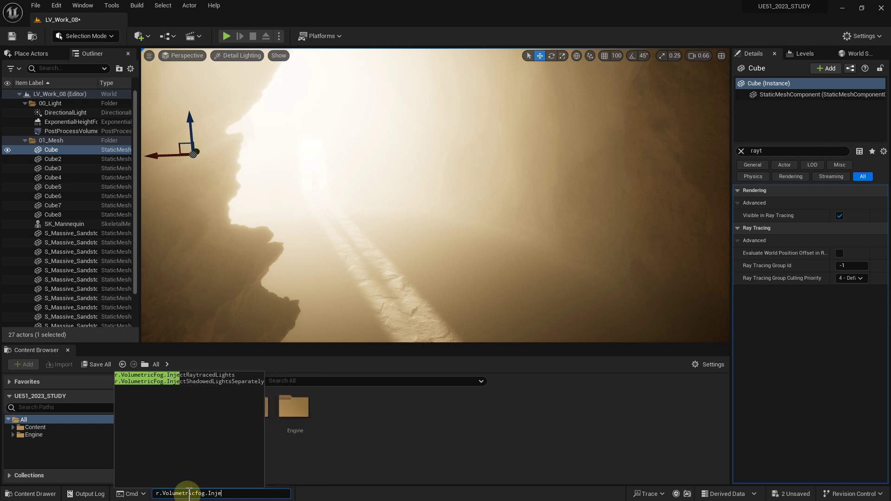
type("Ray")
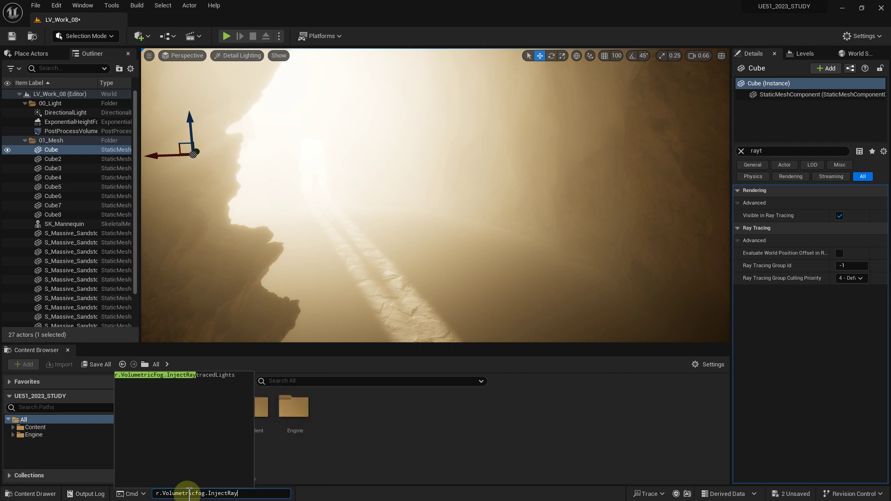
key("Tab")
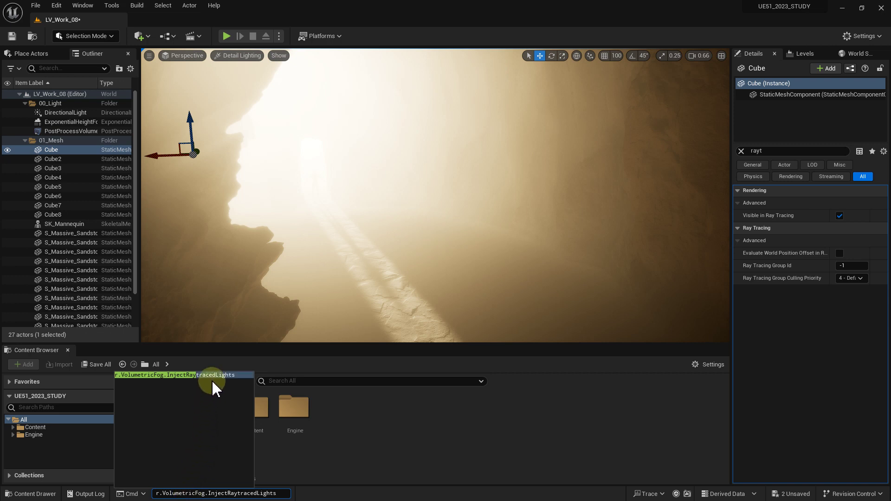
type(" 1")
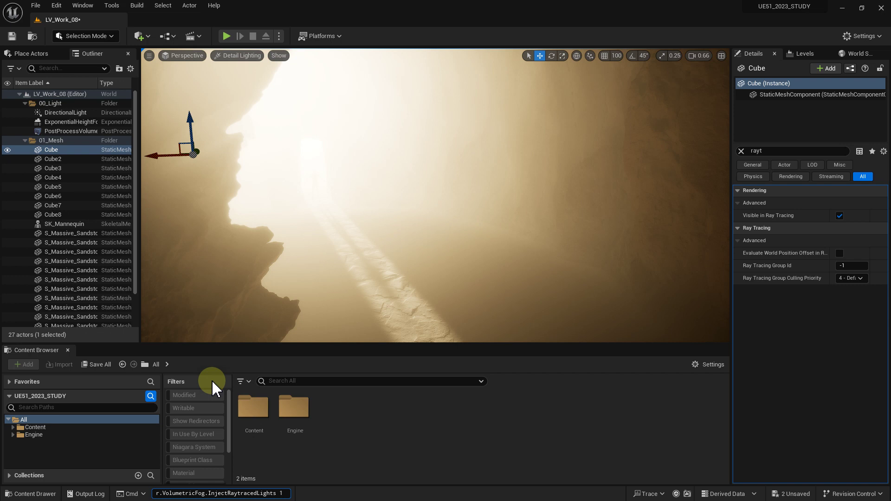
key("Return")
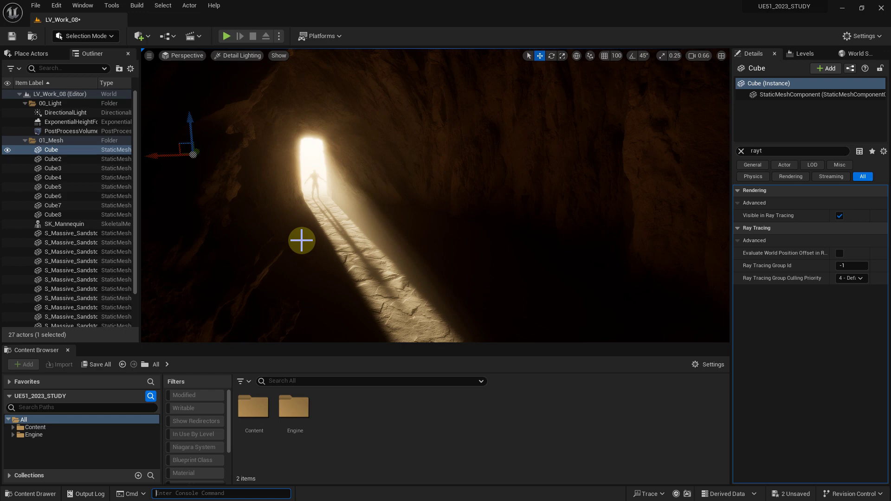
Step: Trial DirectionalLight source angles of about 2.6 and 1.3, then undo back to 1.0
left_click(80, 113)
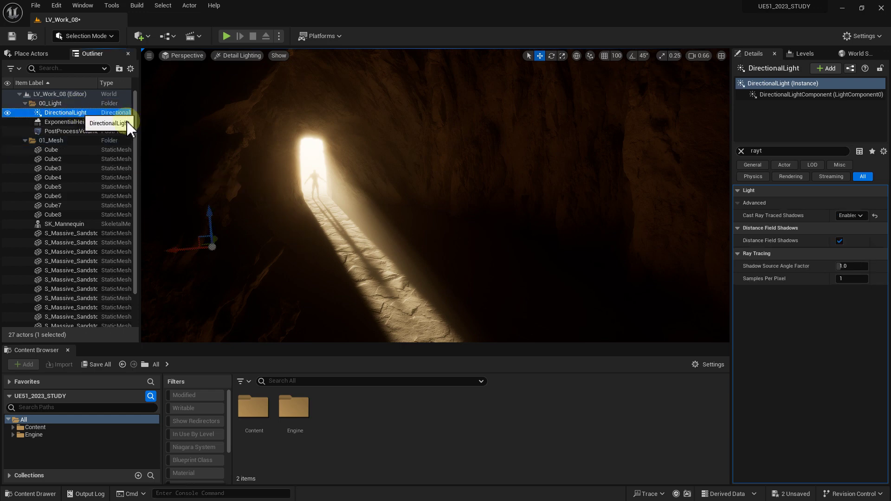
left_click(742, 151)
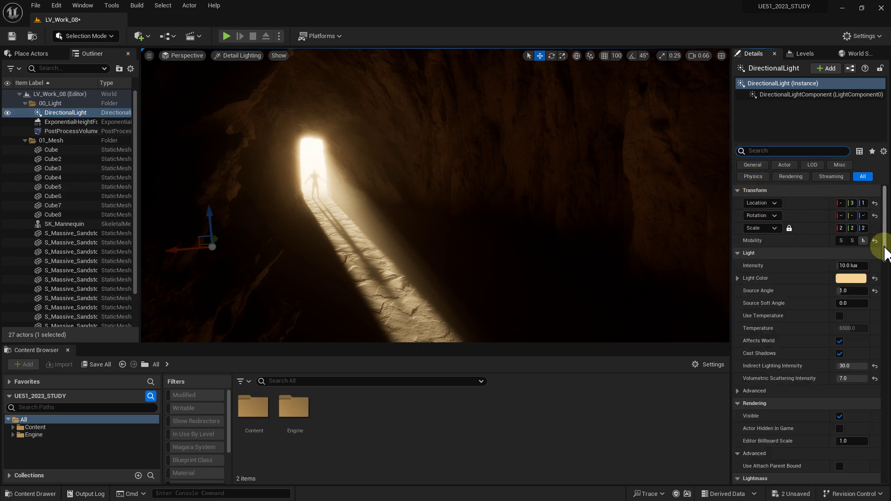
scroll(885, 254, "down", 1)
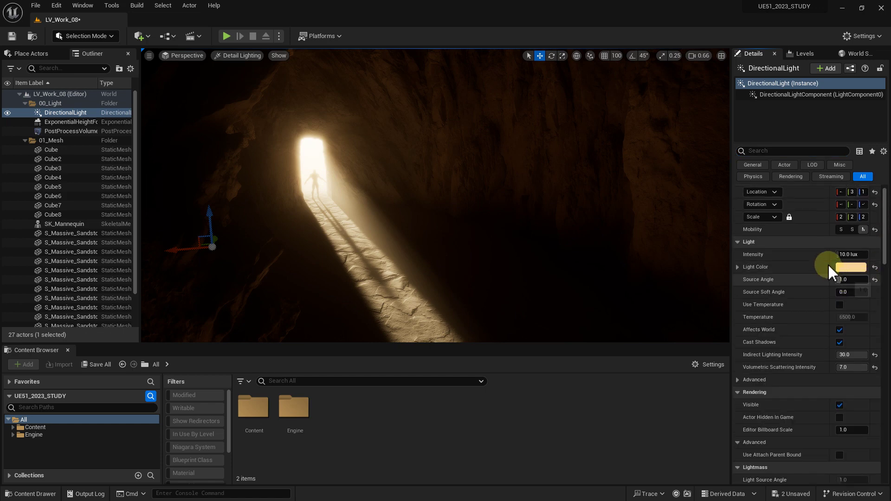
left_click_drag(852, 279, 863, 280)
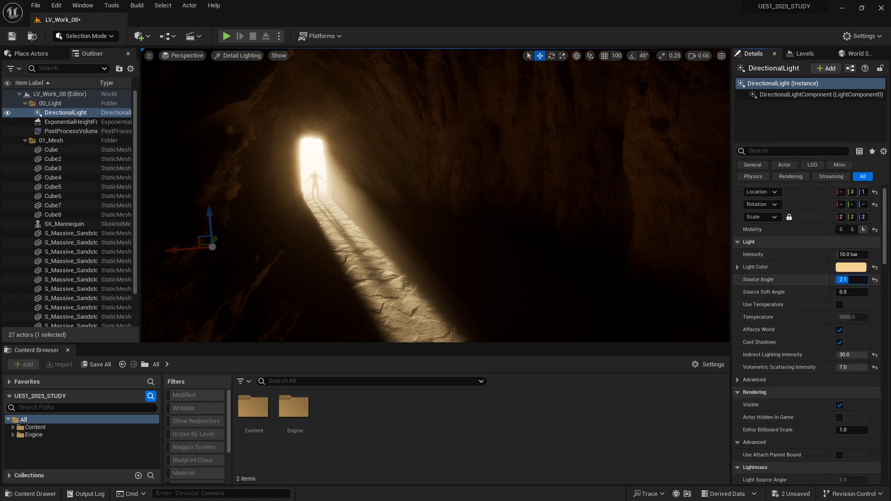
left_click_drag(864, 280, 845, 279)
key("ctrl+z")
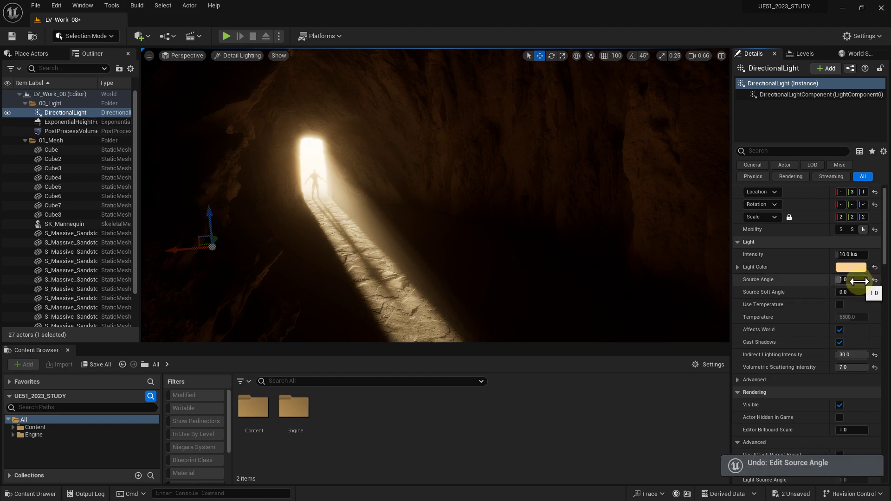
Step: Enter a new source angle of 2 for the DirectionalLight
left_click(859, 280)
type("2")
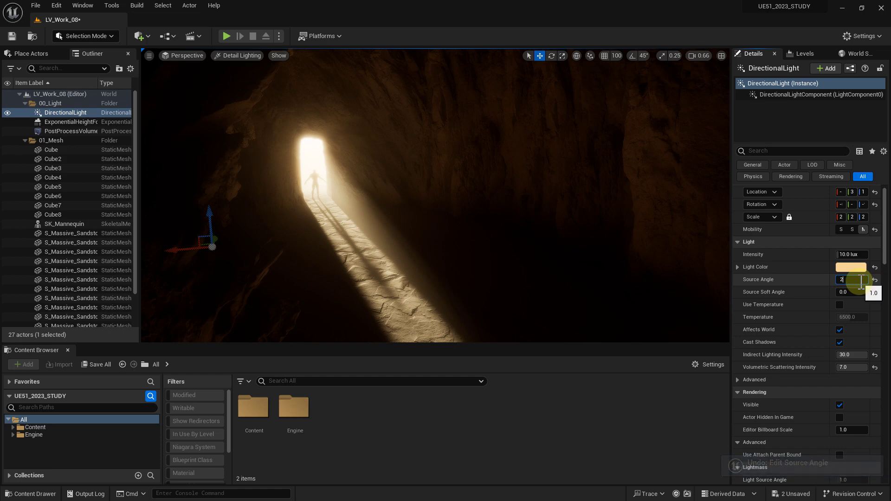
key("Return")
key("Return")
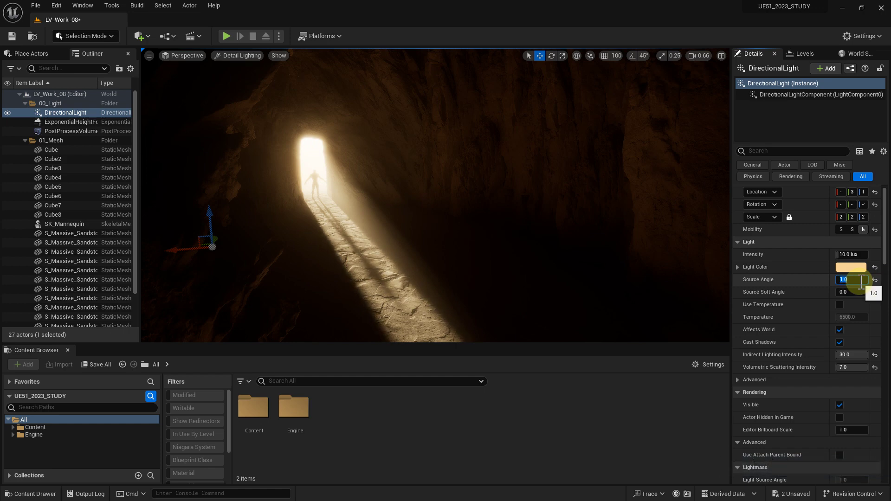